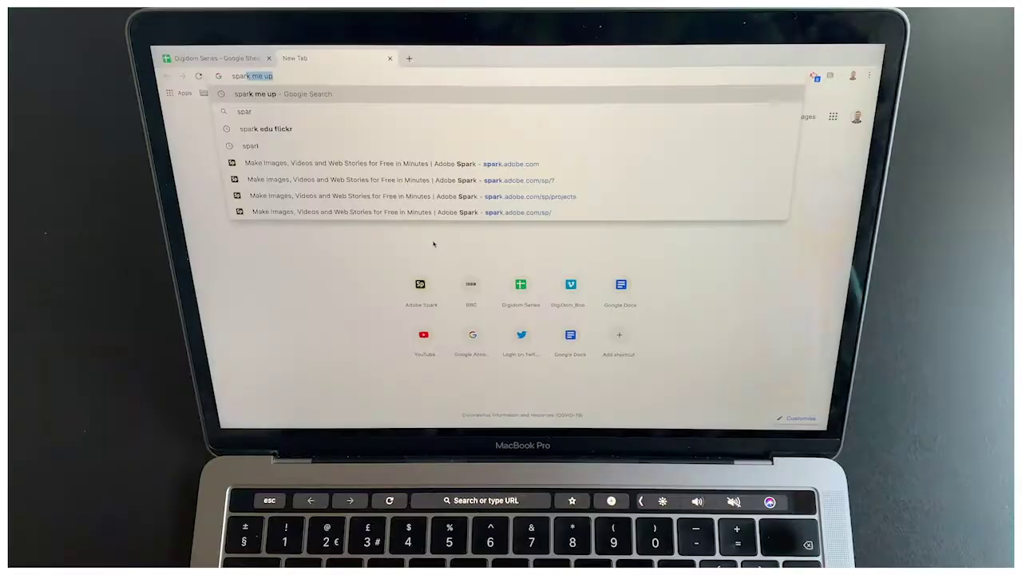
Complete the address to spark.adobe.com and load the Adobe Spark home page
{"action": "type", "text": ".adobe.c"}
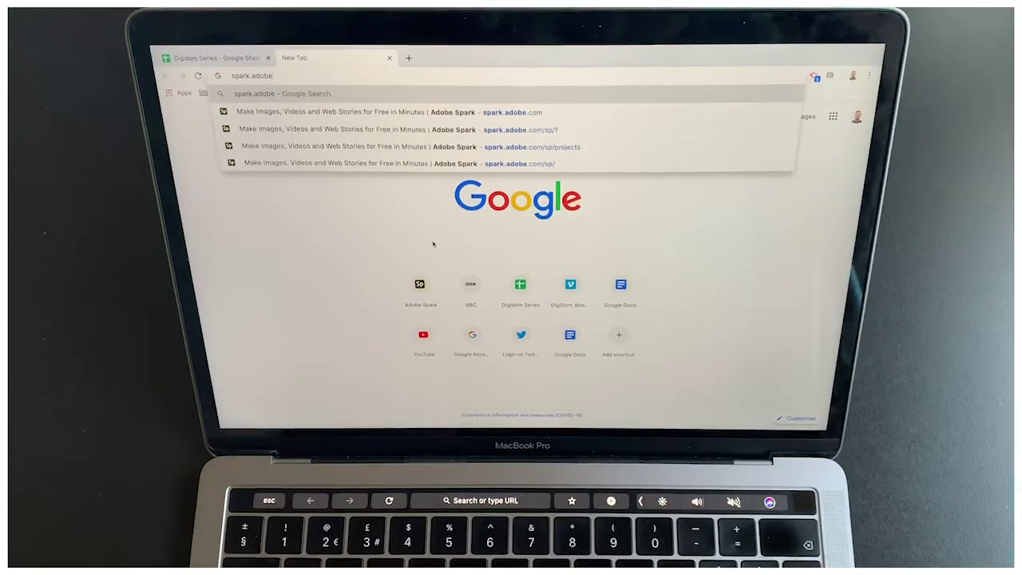
{"action": "type", "text": "om"}
{"action": "key", "text": "Return"}
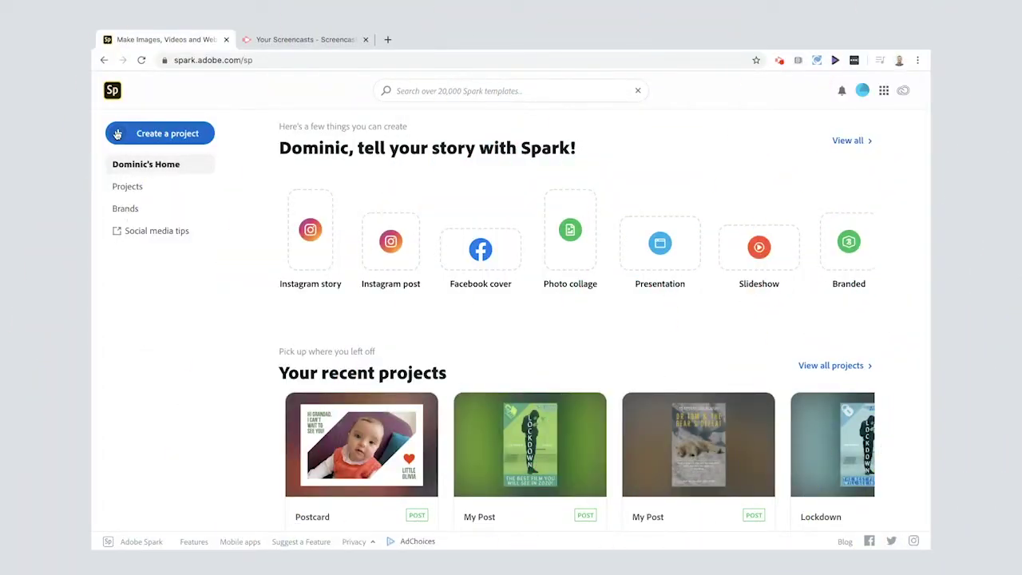
Search the Spark template library for 'movie' and browse the matching poster results
{"action": "left_click", "coordinate": [117, 133]}
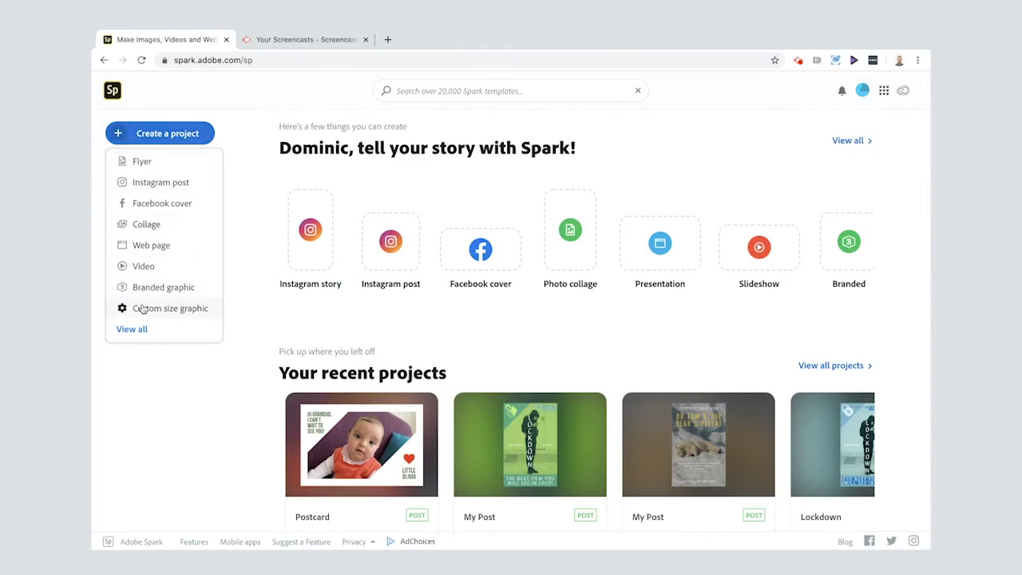
{"action": "left_click", "coordinate": [419, 90]}
{"action": "type", "text": "movie"}
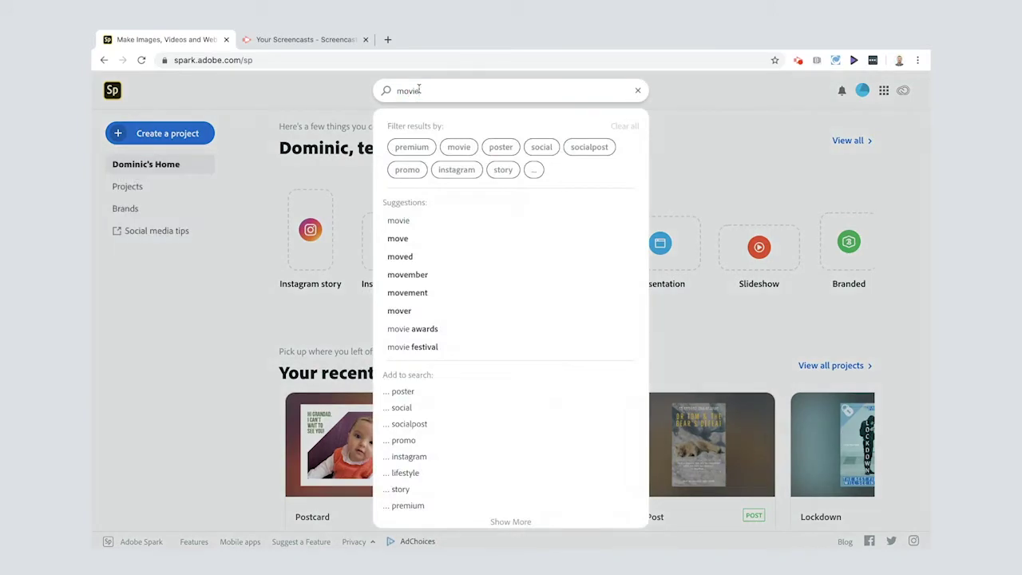
{"action": "left_click", "coordinate": [398, 221]}
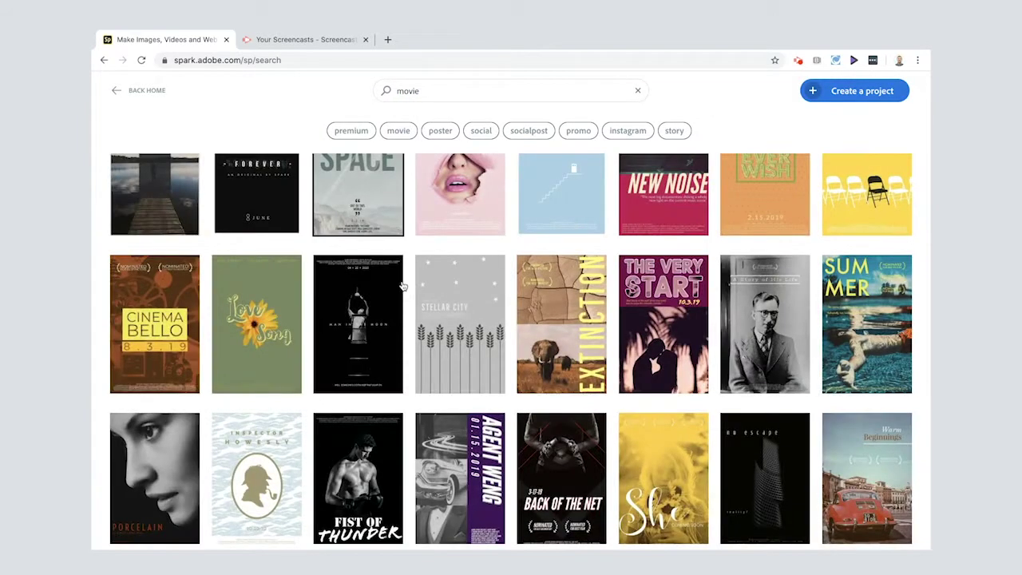
{"action": "scroll", "coordinate": [407, 317], "scroll_direction": "up", "scroll_amount": 3}
{"action": "scroll", "coordinate": [407, 317], "scroll_direction": "down", "scroll_amount": 3}
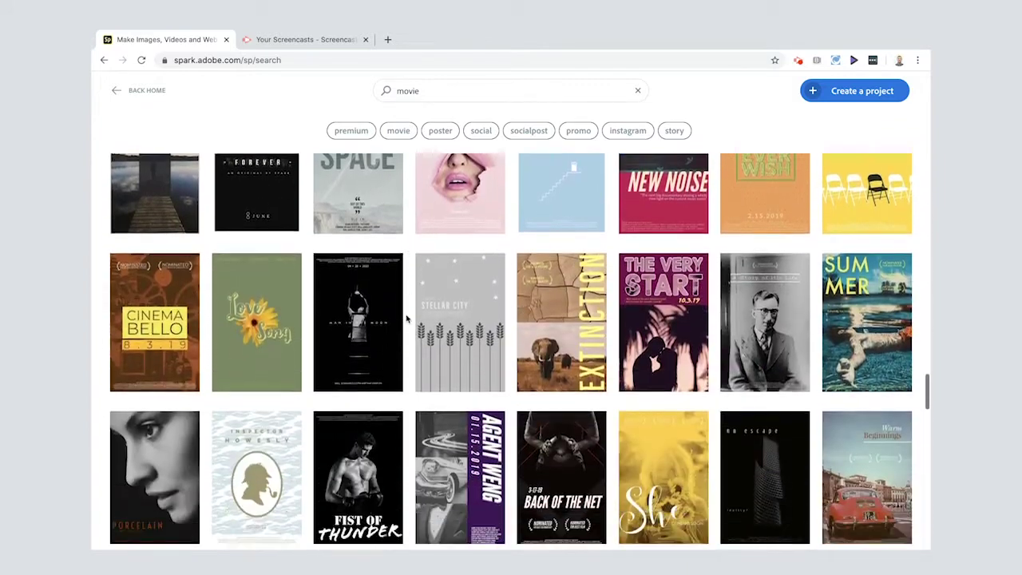
{"action": "scroll", "coordinate": [407, 318], "scroll_direction": "down", "scroll_amount": 10}
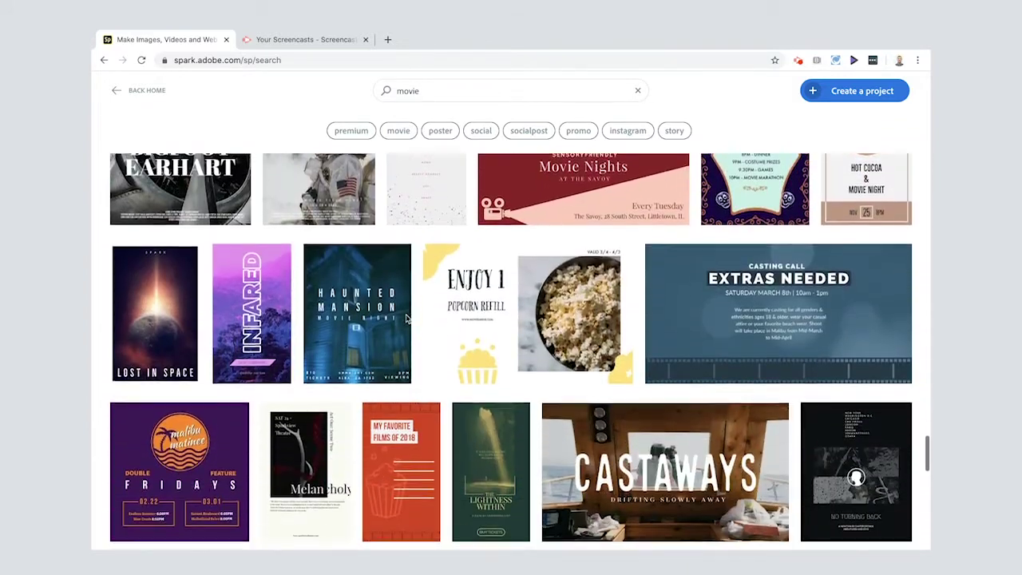
{"action": "scroll", "coordinate": [406, 319], "scroll_direction": "up", "scroll_amount": 10}
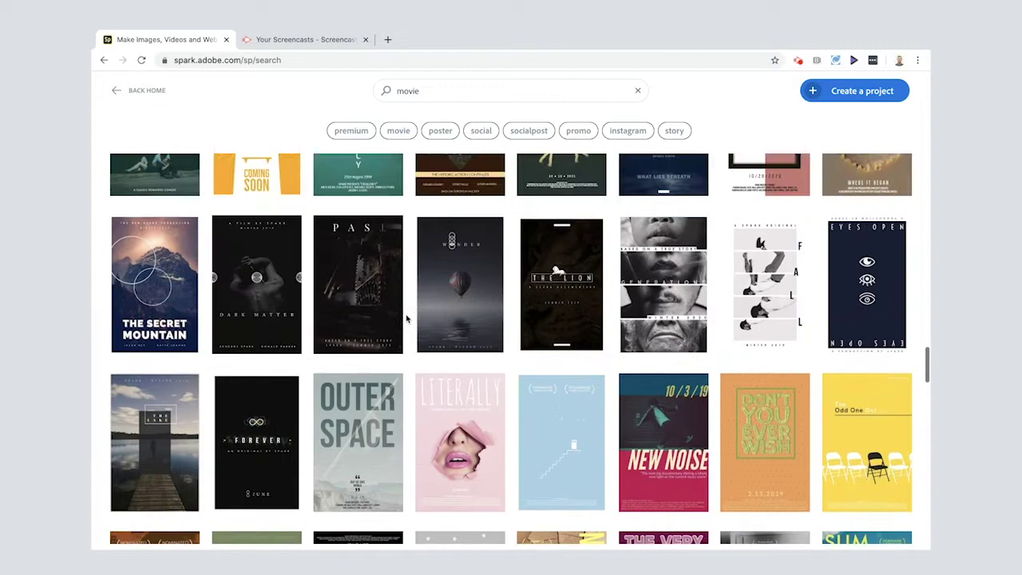
{"action": "scroll", "coordinate": [406, 318], "scroll_direction": "up", "scroll_amount": 10}
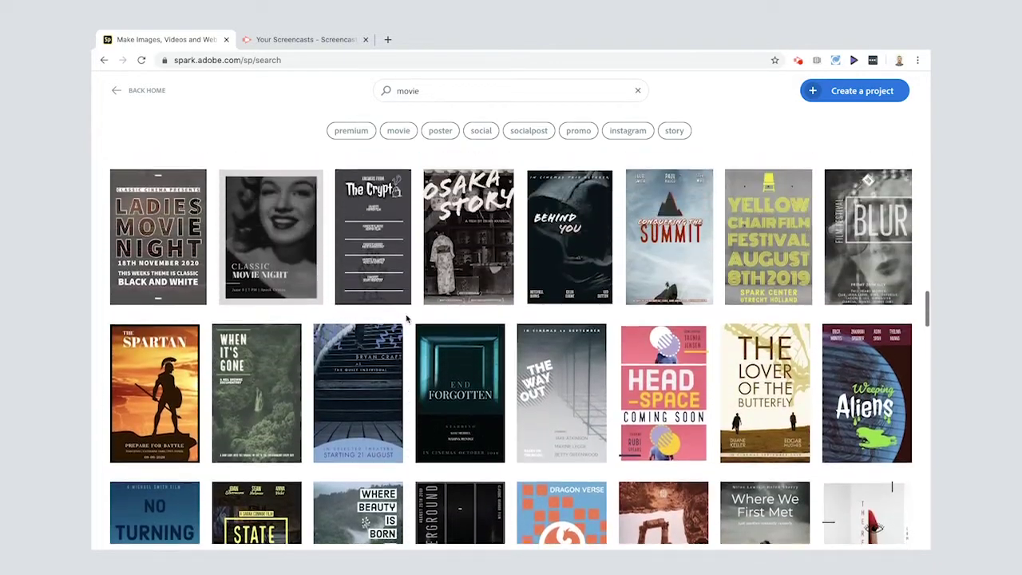
{"action": "scroll", "coordinate": [406, 318], "scroll_direction": "up", "scroll_amount": 10}
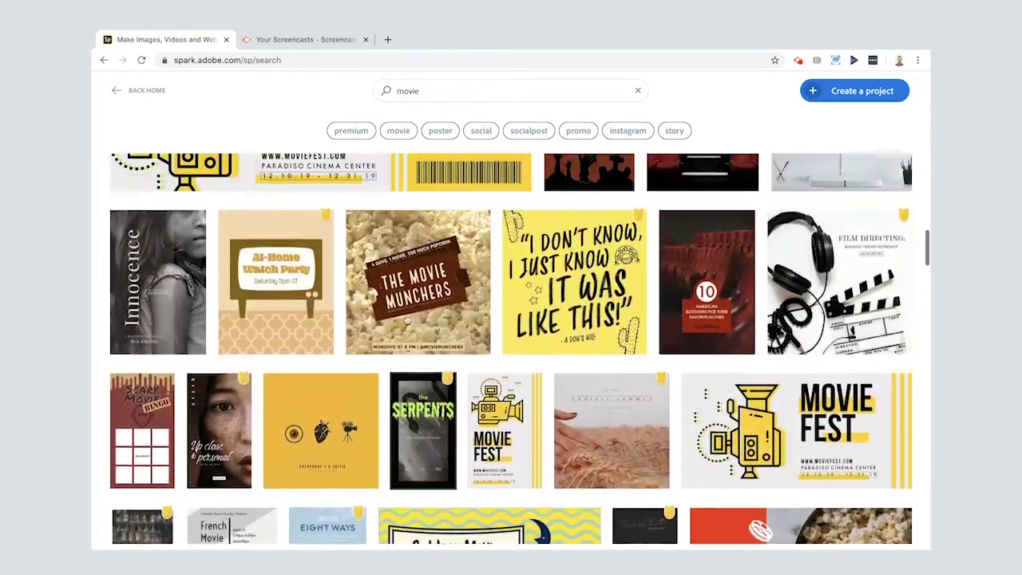
{"action": "scroll", "coordinate": [406, 318], "scroll_direction": "up", "scroll_amount": 10}
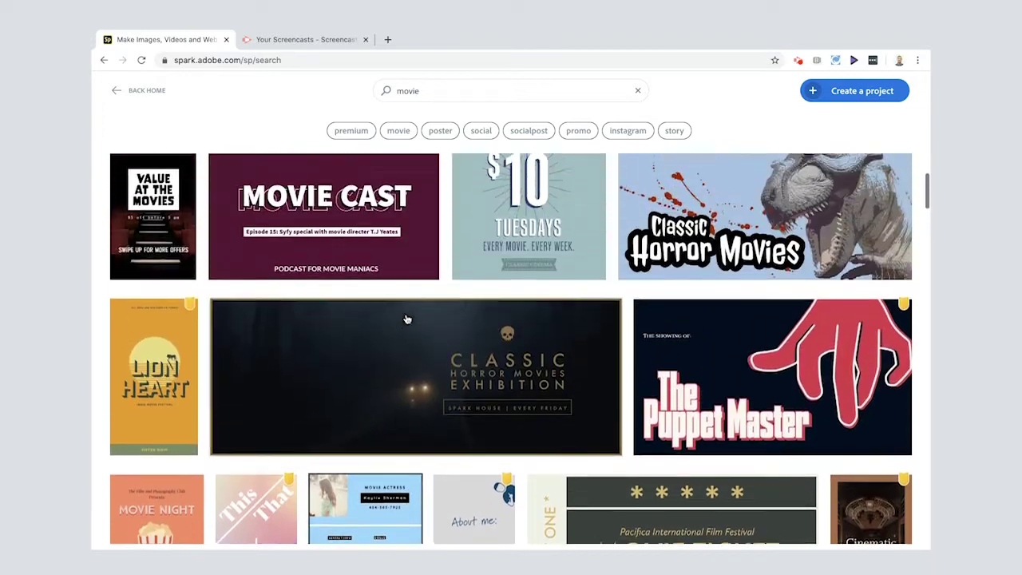
{"action": "scroll", "coordinate": [407, 319], "scroll_direction": "up", "scroll_amount": 5}
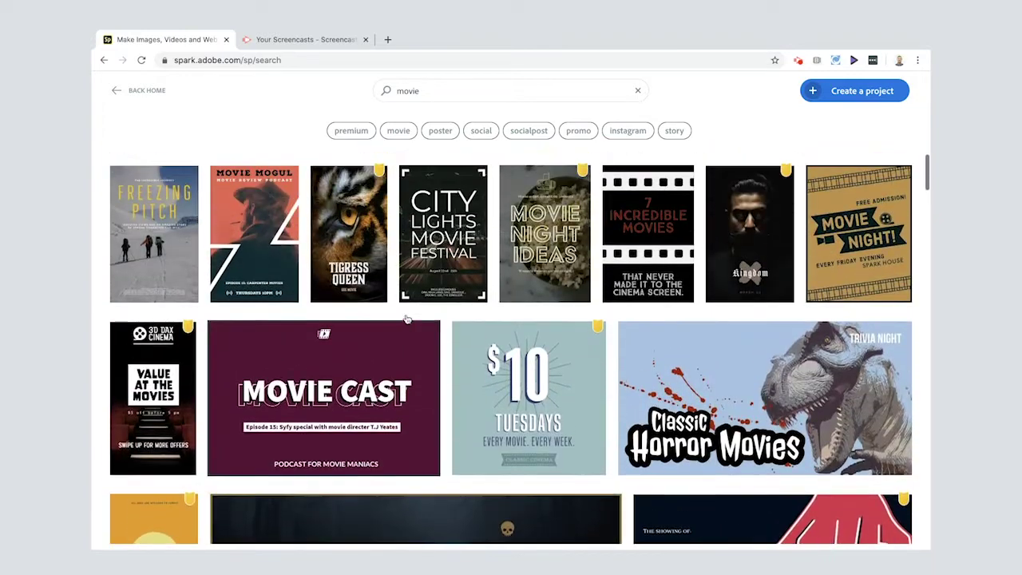
Preview the Freezing Pitch movie poster template and open it for editing
{"action": "left_click", "coordinate": [163, 241]}
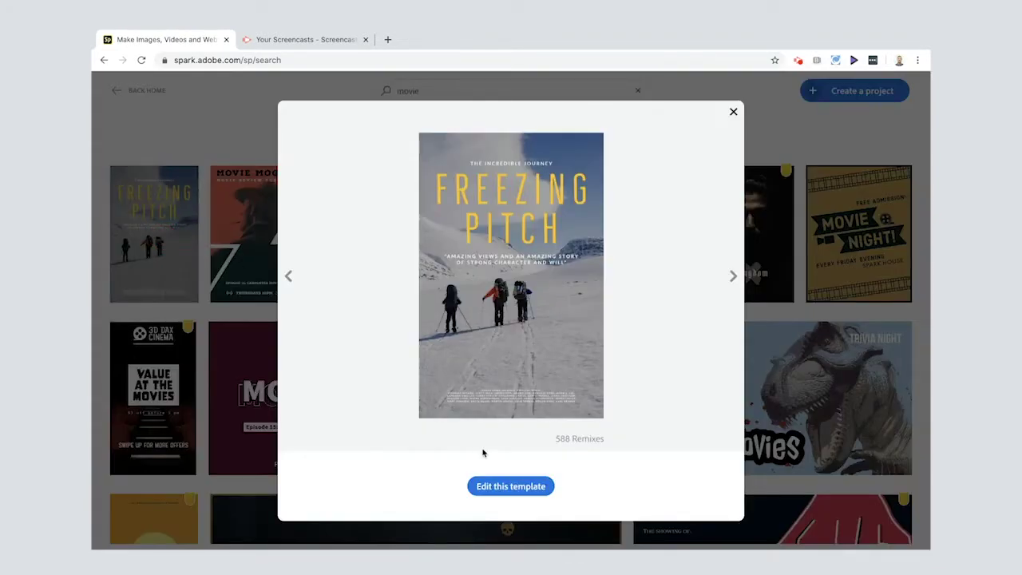
{"action": "left_click", "coordinate": [501, 485]}
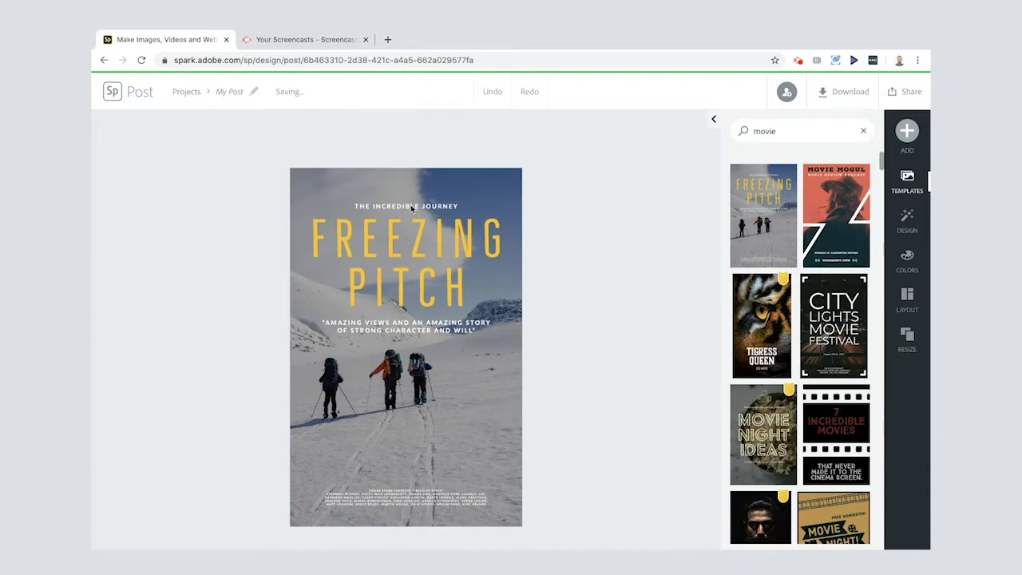
Replace the FREEZING PITCH title text with 'DR TOM & THE BEAR'S DEFEAT'
{"action": "double_click", "coordinate": [407, 235]}
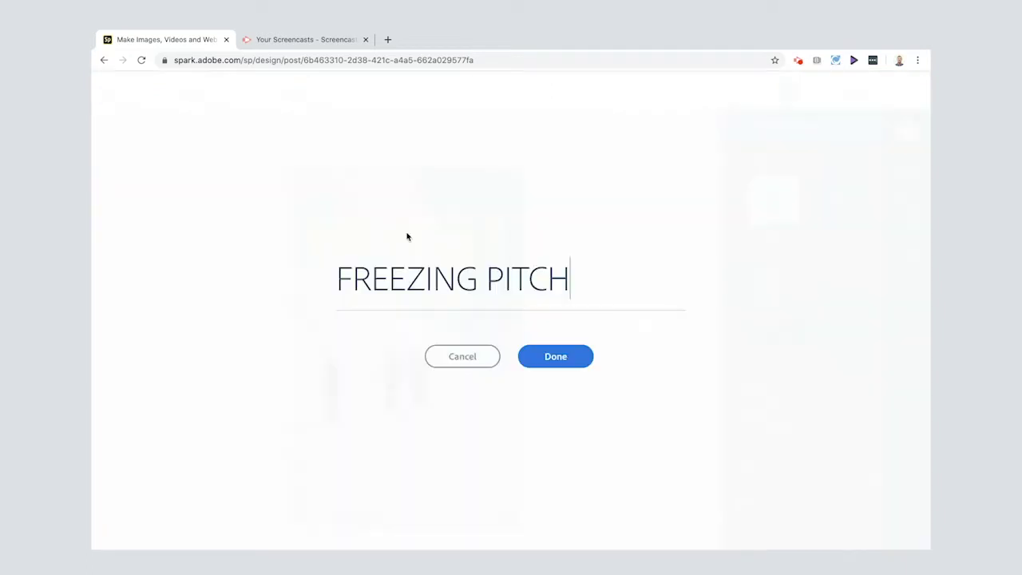
{"action": "triple_click", "coordinate": [421, 272]}
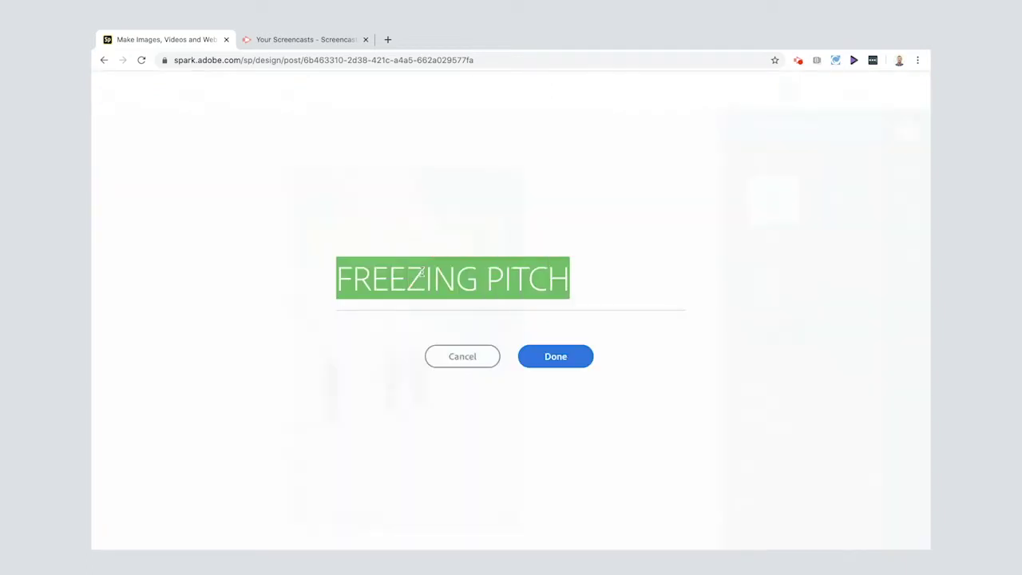
{"action": "type", "text": "DR T"}
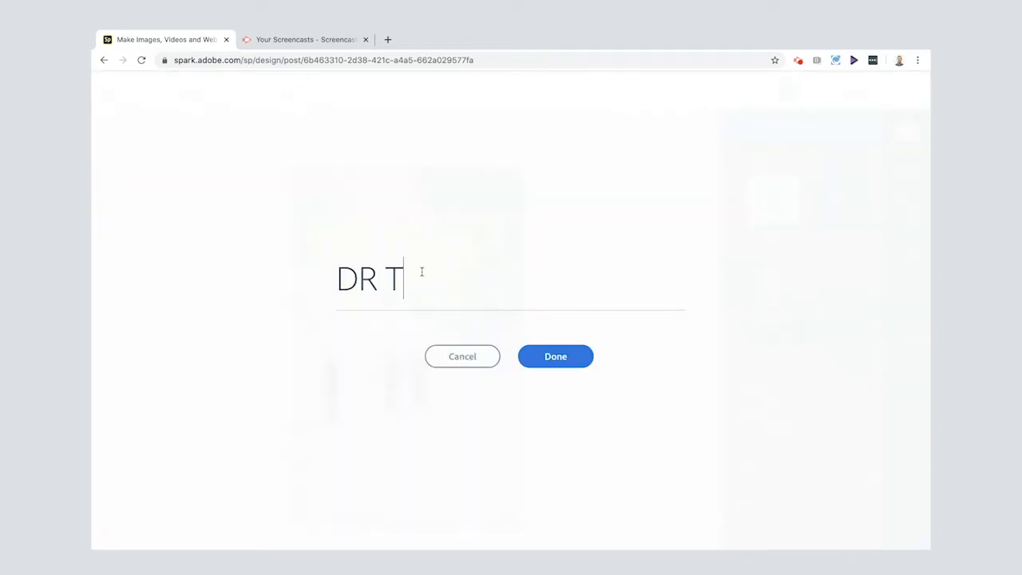
{"action": "type", "text": "OM & THE "}
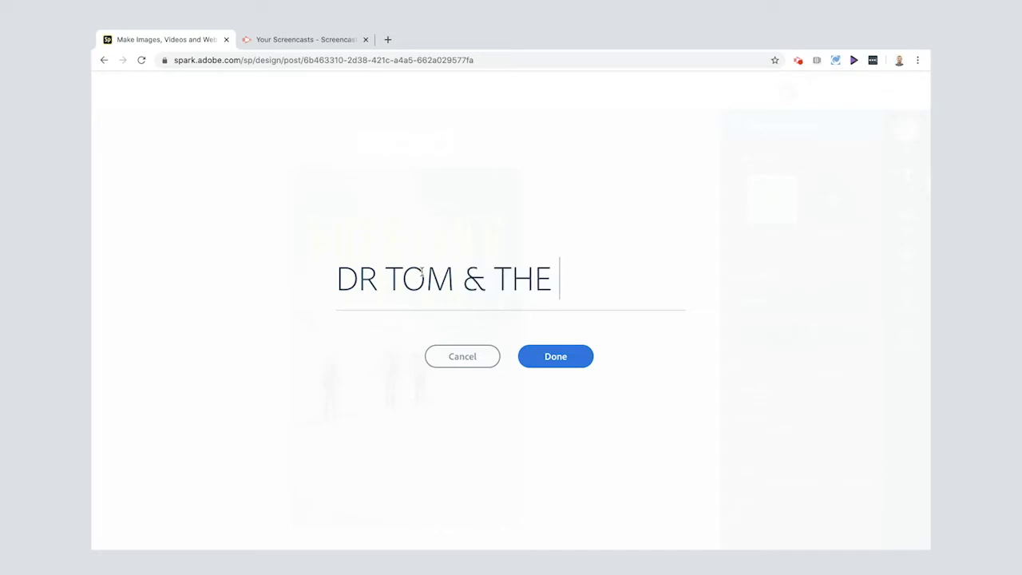
{"action": "type", "text": "BEAR'S D"}
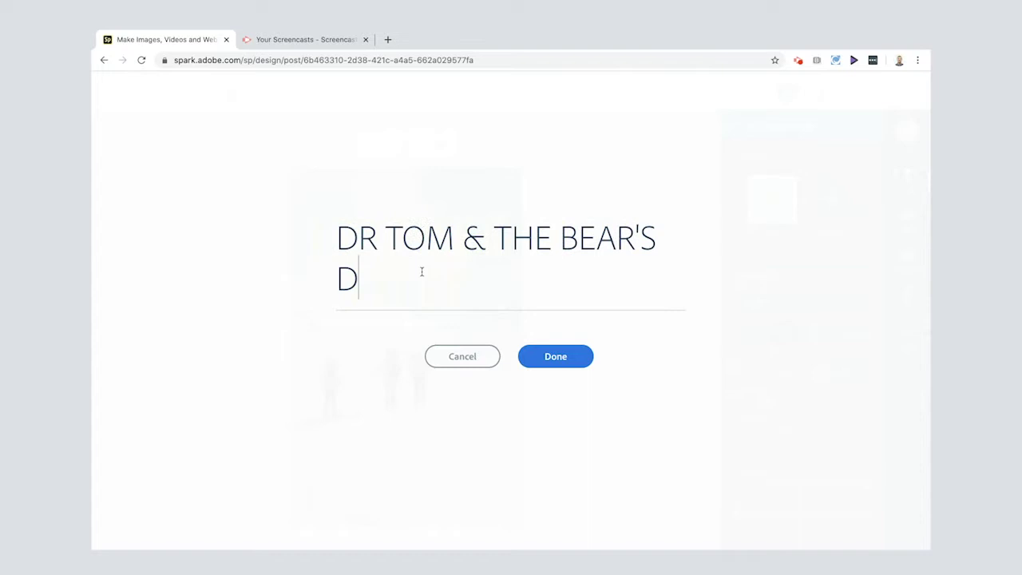
{"action": "type", "text": "FEA"}
{"action": "key", "text": "BackSpace"}
{"action": "key", "text": "BackSpace"}
{"action": "key", "text": "BackSpace"}
{"action": "key", "text": "BackSpace"}
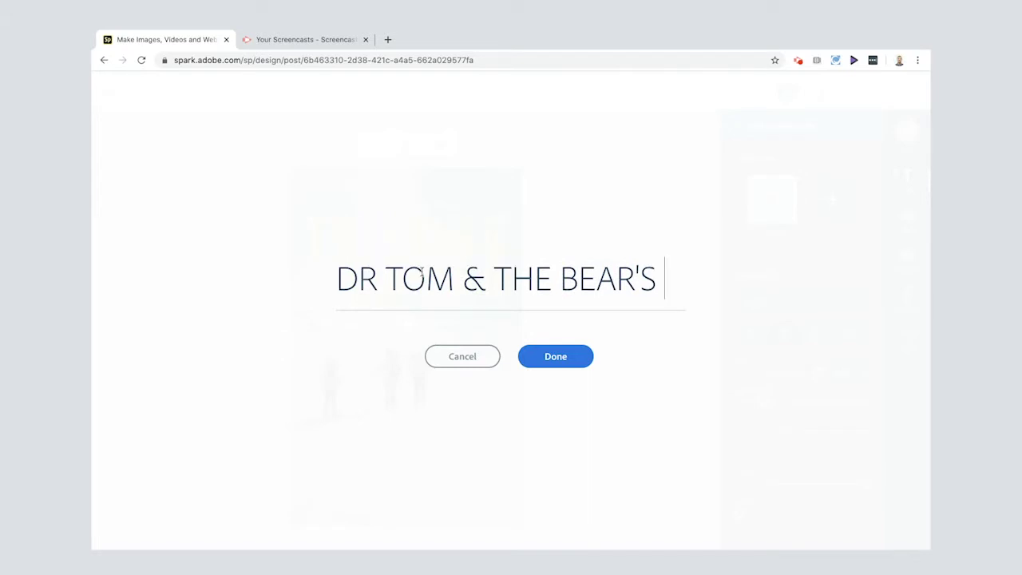
{"action": "type", "text": "DEFEAT"}
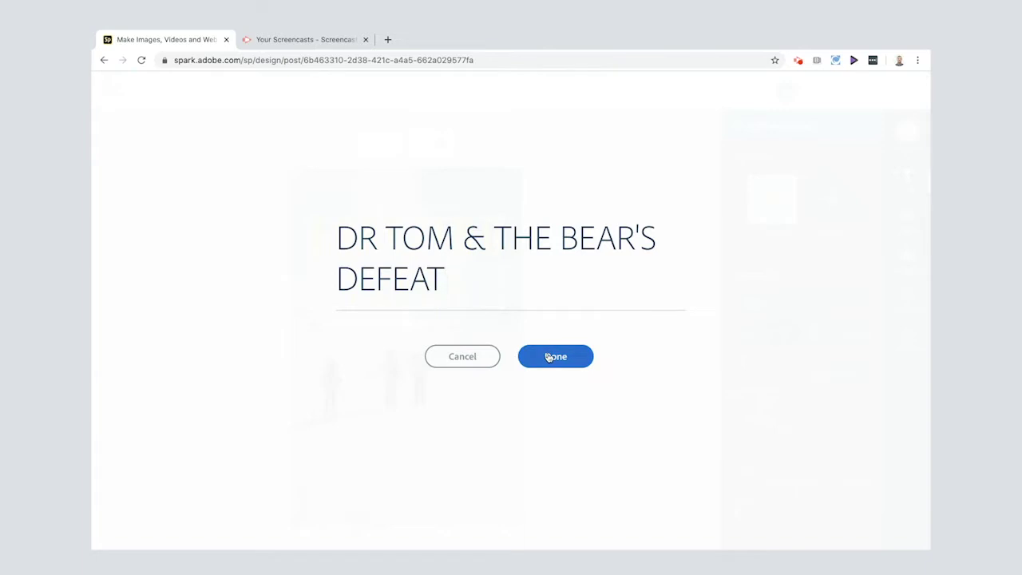
Apply the new title, then shrink, recentre and resize it to 465.7 within the poster
{"action": "left_click", "coordinate": [551, 356]}
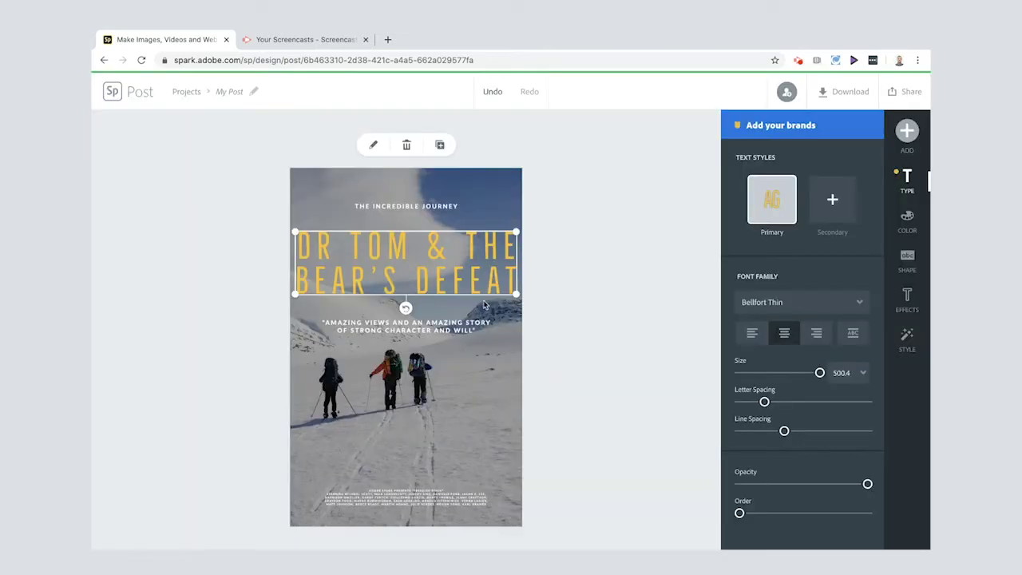
{"action": "left_click_drag", "start_coordinate": [515, 295], "coordinate": [489, 297]}
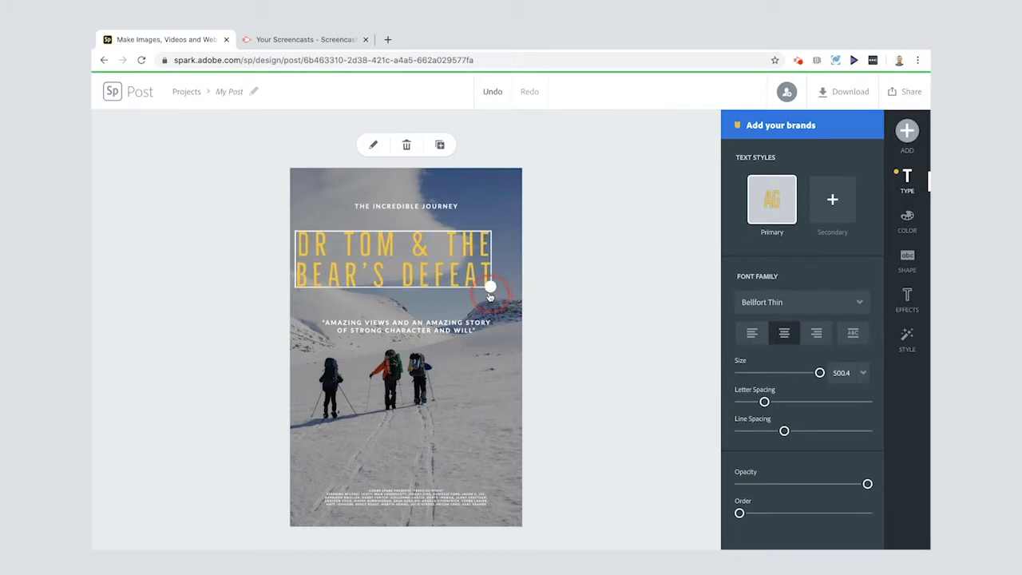
{"action": "left_click_drag", "start_coordinate": [438, 256], "coordinate": [452, 250]}
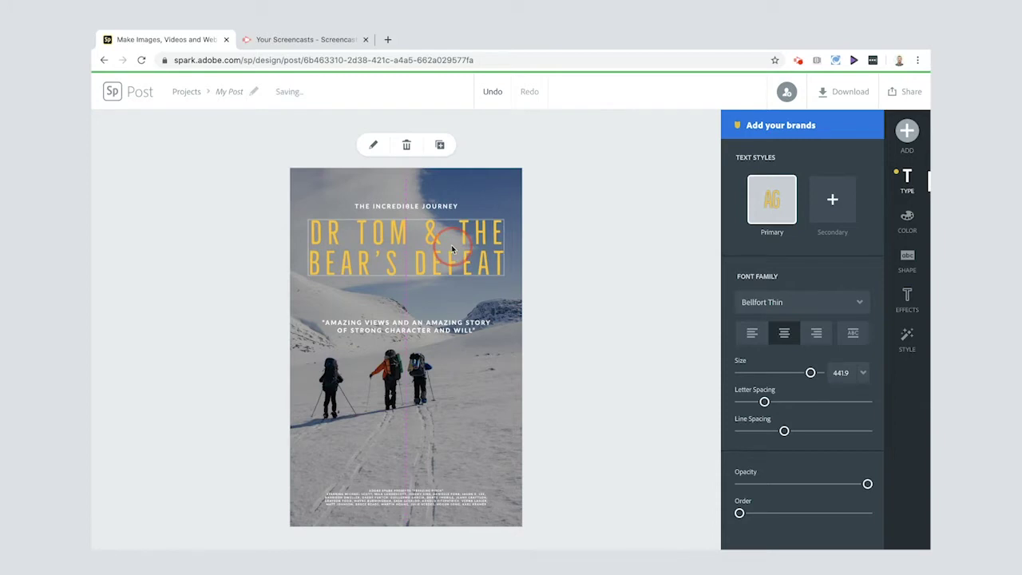
{"action": "left_click_drag", "start_coordinate": [452, 250], "coordinate": [448, 245]}
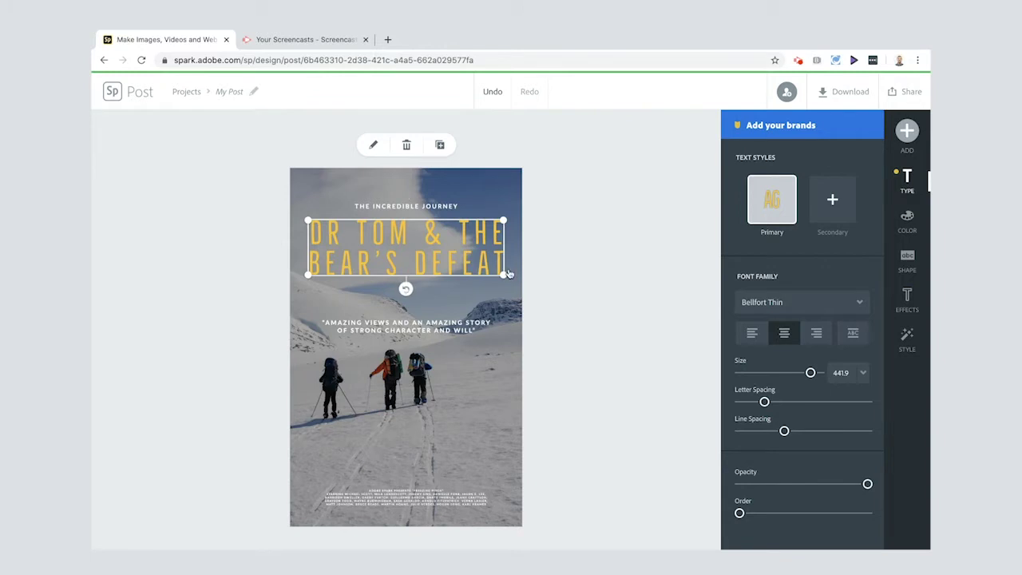
{"action": "left_click_drag", "start_coordinate": [503, 275], "coordinate": [470, 255]}
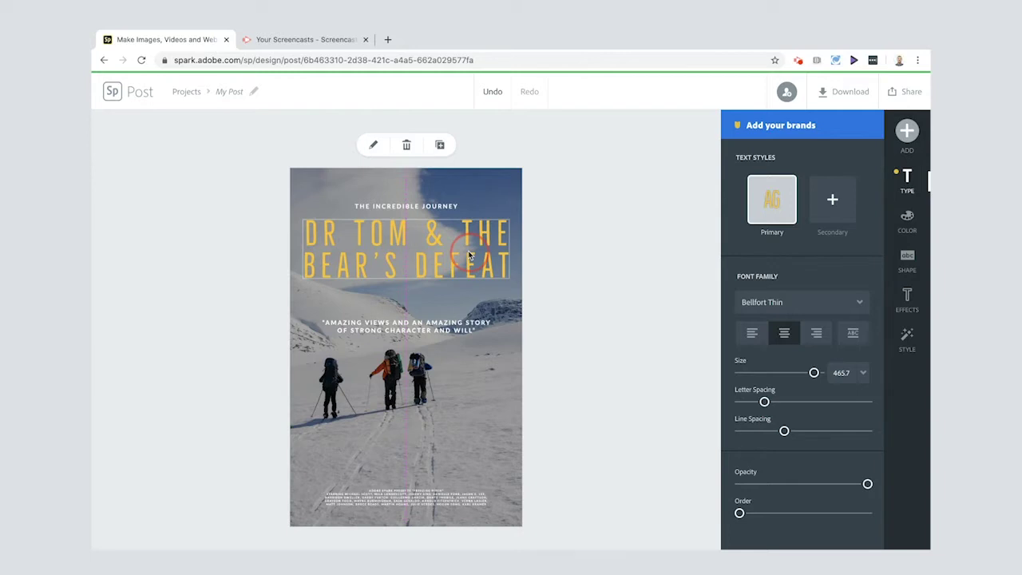
{"action": "left_click_drag", "start_coordinate": [469, 256], "coordinate": [469, 252]}
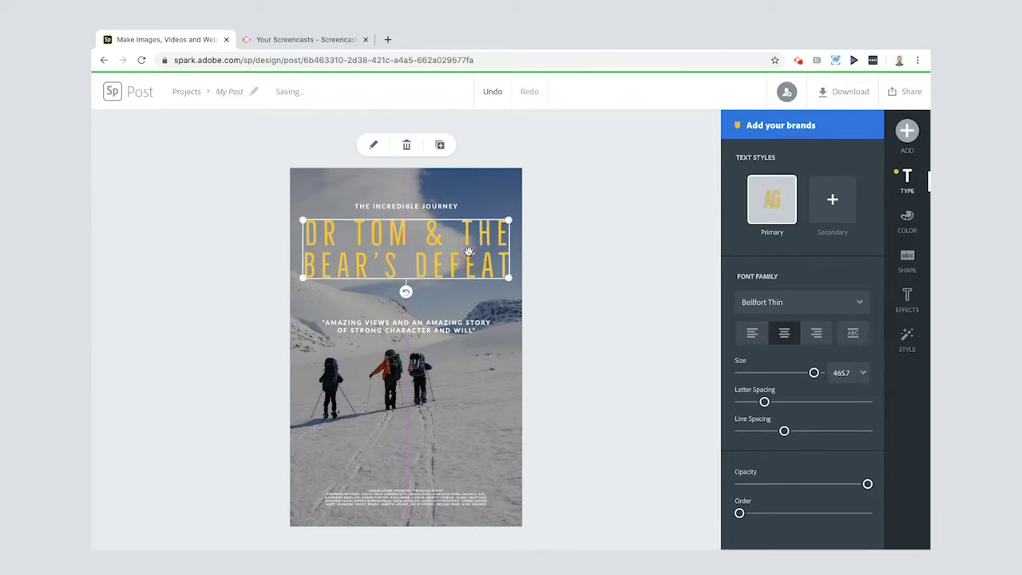
Try the title's Color and Style suggestions, leaving its original yellow style
{"action": "left_click", "coordinate": [908, 221]}
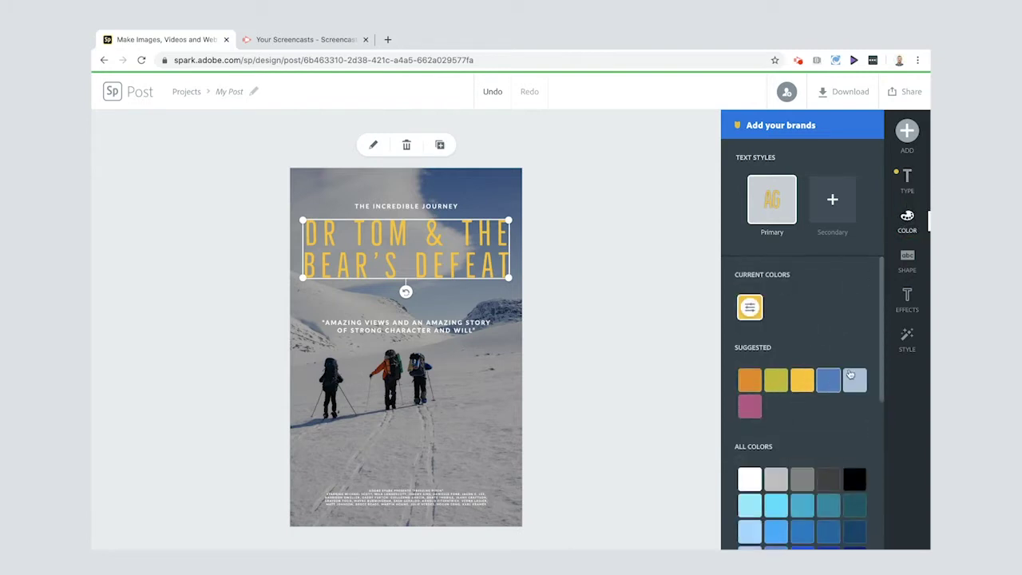
{"action": "left_click", "coordinate": [909, 340]}
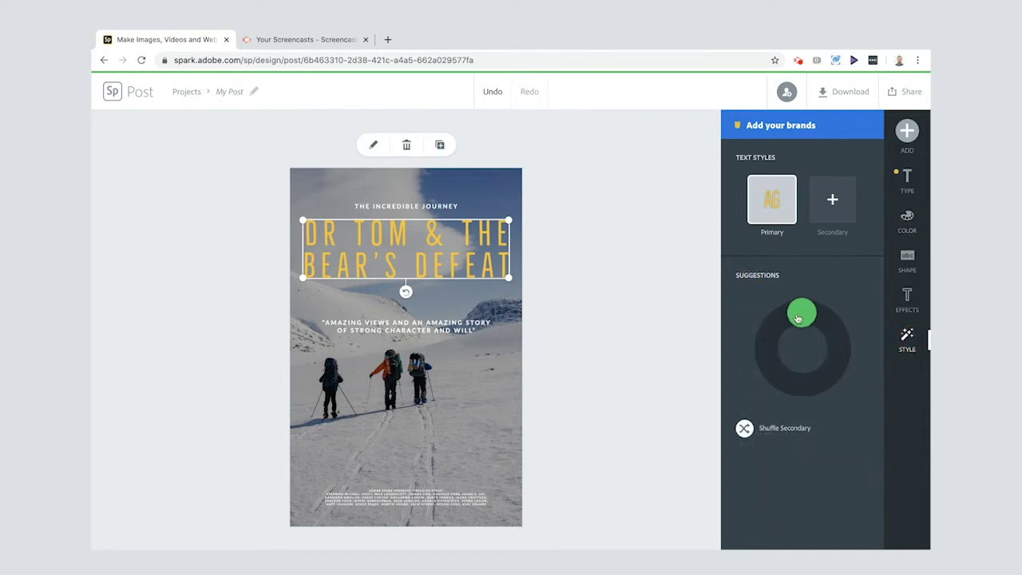
{"action": "mouse_move", "coordinate": [801, 317]}
{"action": "left_mouse_down"}
{"action": "mouse_move", "coordinate": [815, 315]}
{"action": "mouse_move", "coordinate": [834, 340]}
{"action": "mouse_move", "coordinate": [819, 372]}
{"action": "mouse_move", "coordinate": [827, 361]}
{"action": "mouse_move", "coordinate": [801, 328]}
{"action": "left_mouse_up"}
{"action": "left_click", "coordinate": [634, 276]}
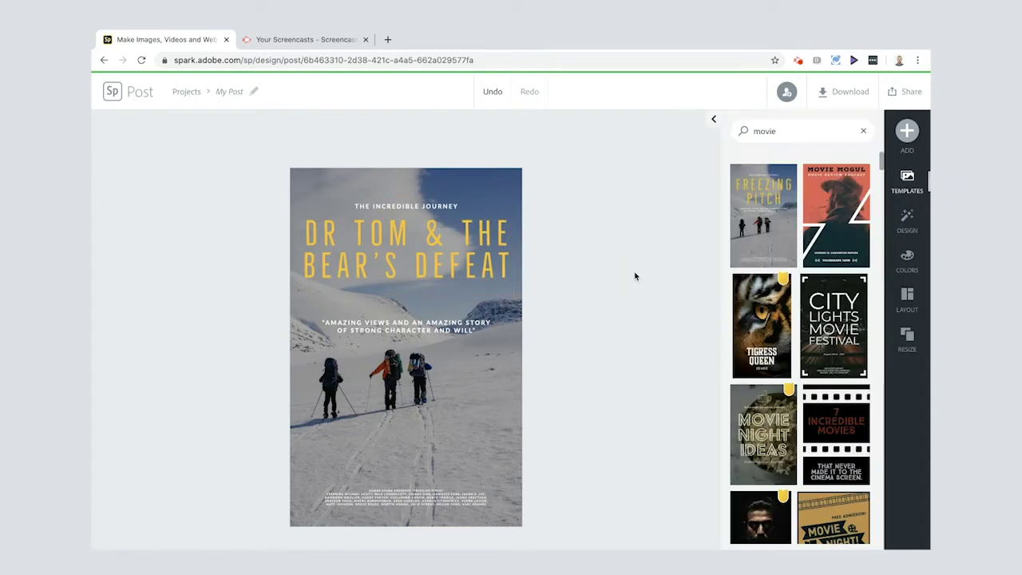
Retype the header as 'AN AMAZING TALE OF GOOD AND EVIL, STRONG CHARACTER & WILL'
{"action": "double_click", "coordinate": [416, 206]}
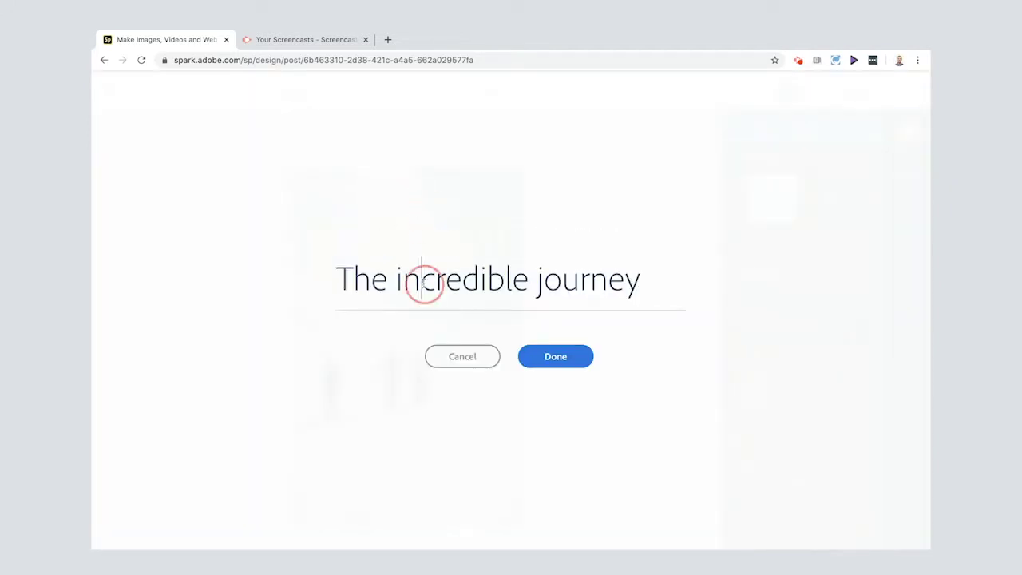
{"action": "triple_click", "coordinate": [423, 282]}
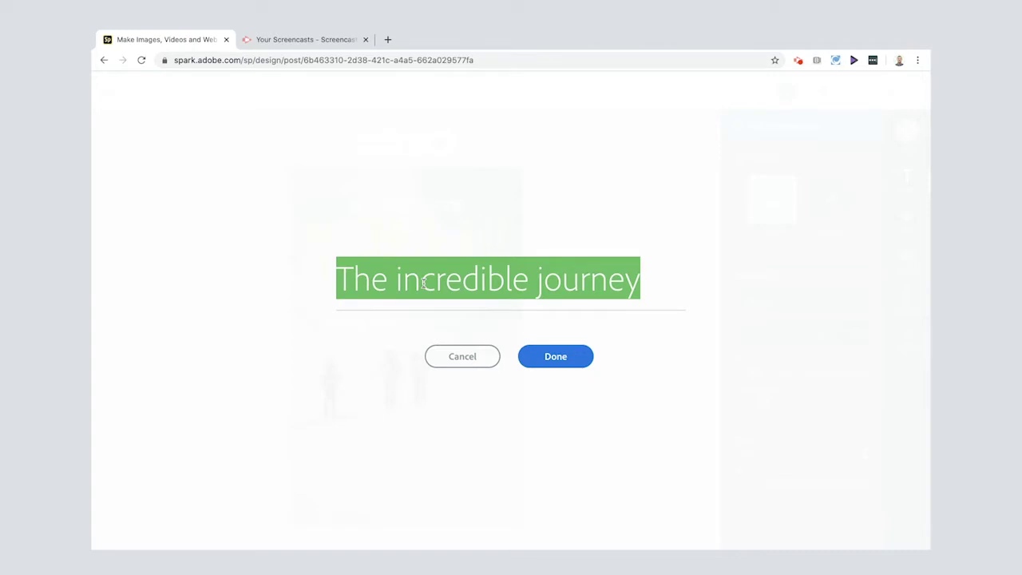
{"action": "type", "text": "AN AMAZING"}
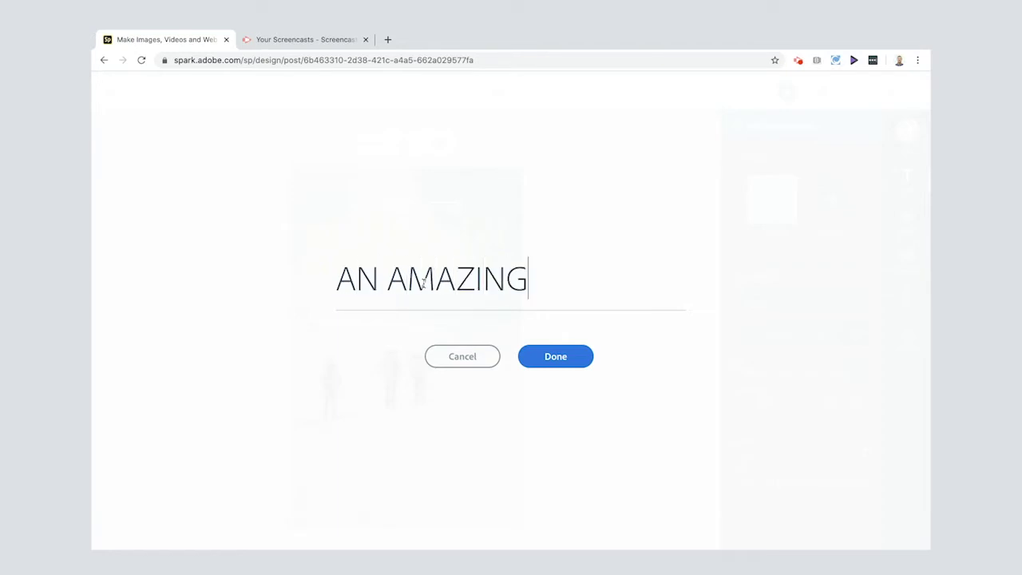
{"action": "type", "text": " TALE OF GO"}
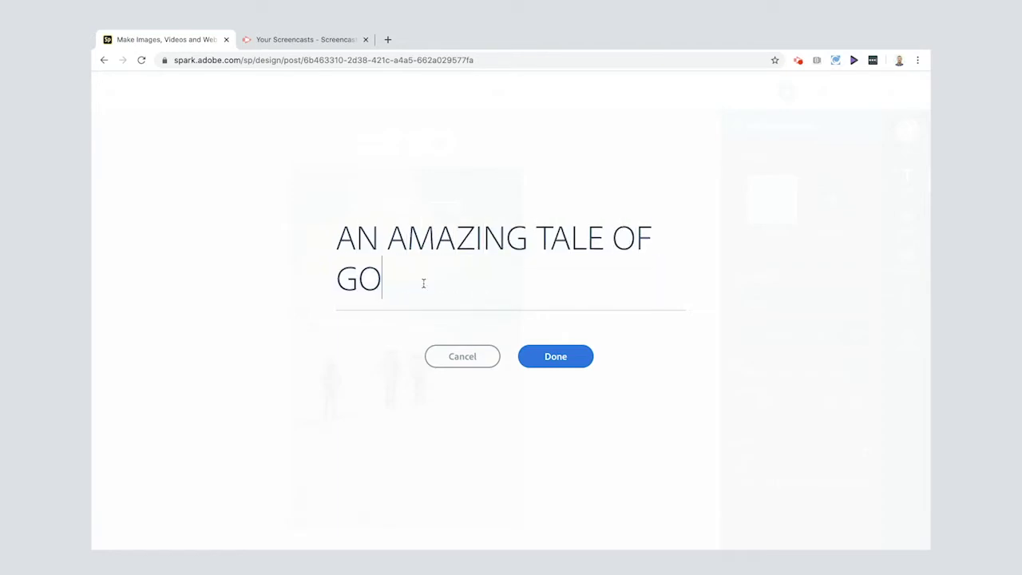
{"action": "type", "text": "OD AND EVIL, "}
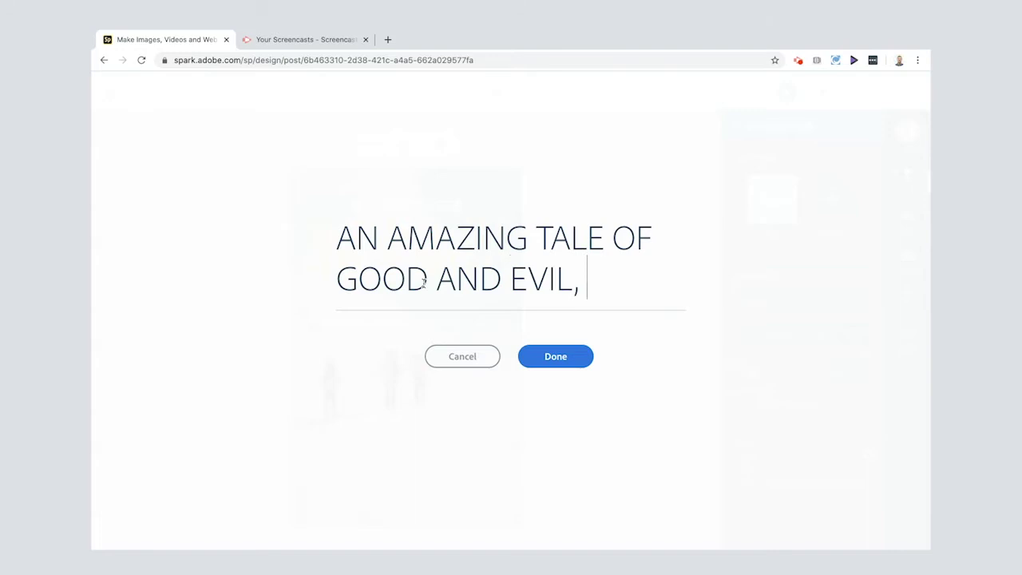
{"action": "type", "text": "STRONG CHARACTER"}
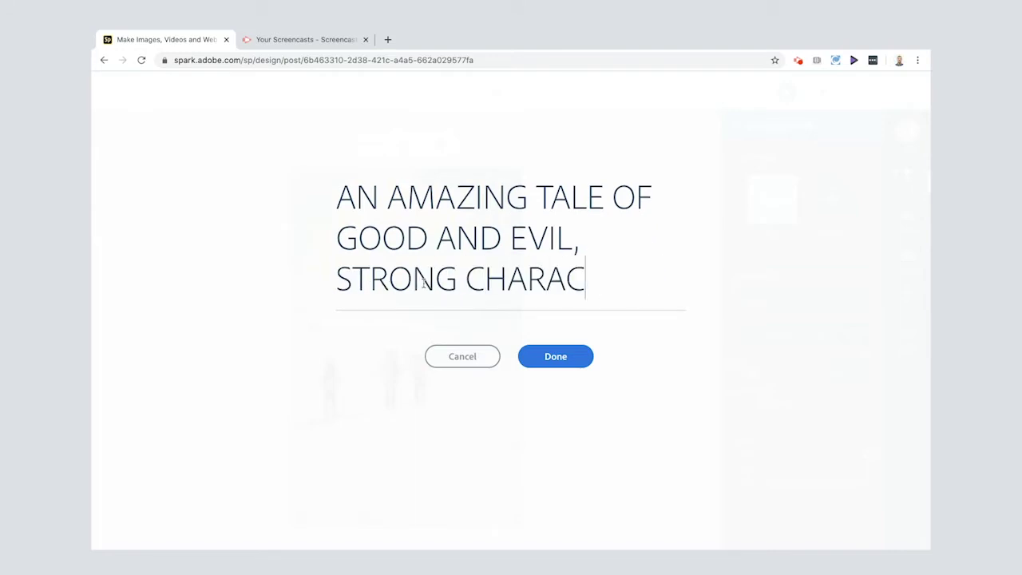
{"action": "key", "text": "BackSpace"}
{"action": "key", "text": "BackSpace"}
{"action": "type", "text": "ER & "}
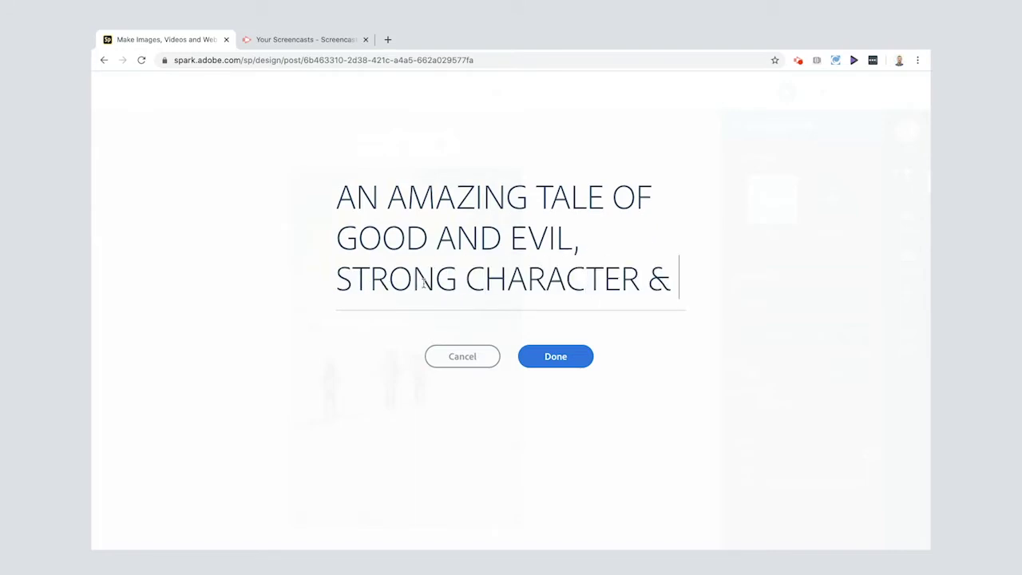
{"action": "type", "text": "WILL"}
{"action": "left_click", "coordinate": [538, 359]}
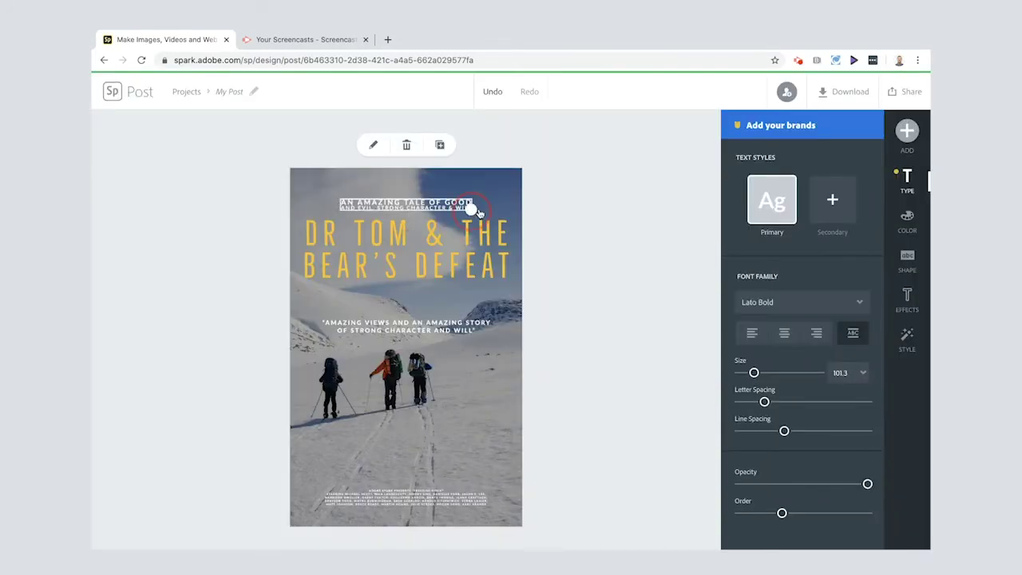
Enlarge the tagline to size 121.8, raise it slightly, and set letter spacing to 43
{"action": "left_click_drag", "start_coordinate": [477, 211], "coordinate": [500, 206]}
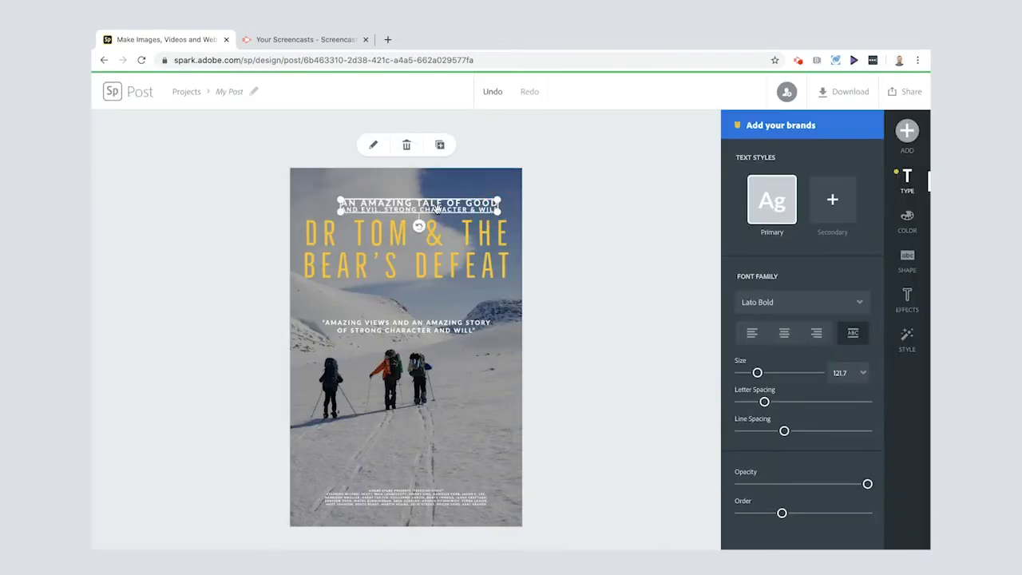
{"action": "left_click_drag", "start_coordinate": [437, 210], "coordinate": [428, 197]}
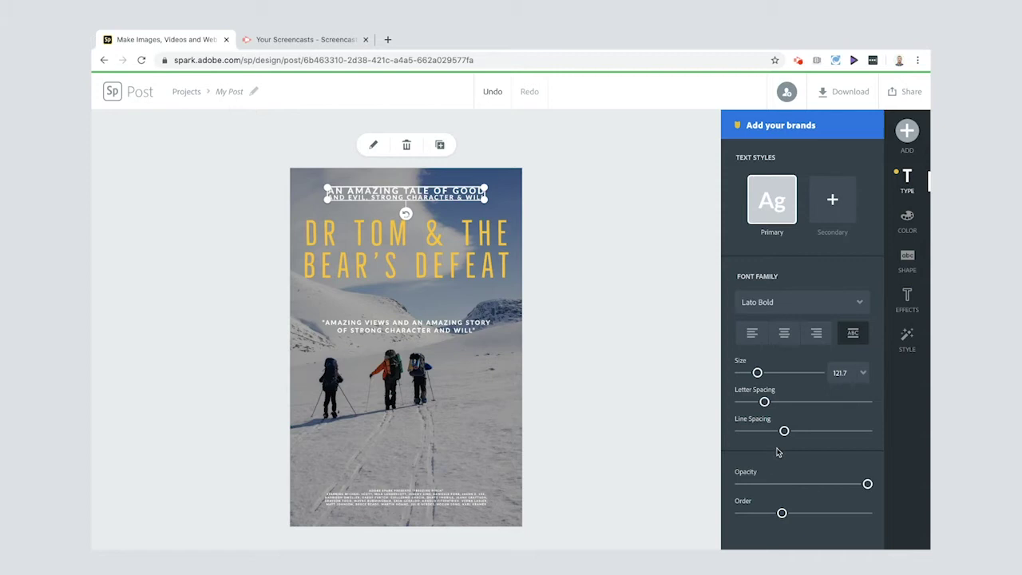
{"action": "left_click_drag", "start_coordinate": [763, 402], "coordinate": [794, 402]}
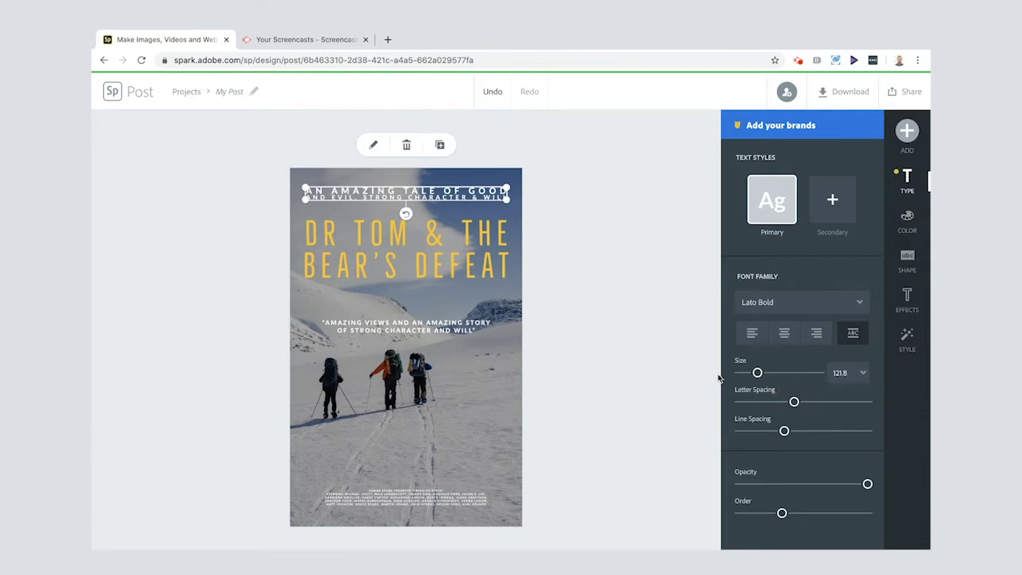
{"action": "left_click", "coordinate": [644, 293]}
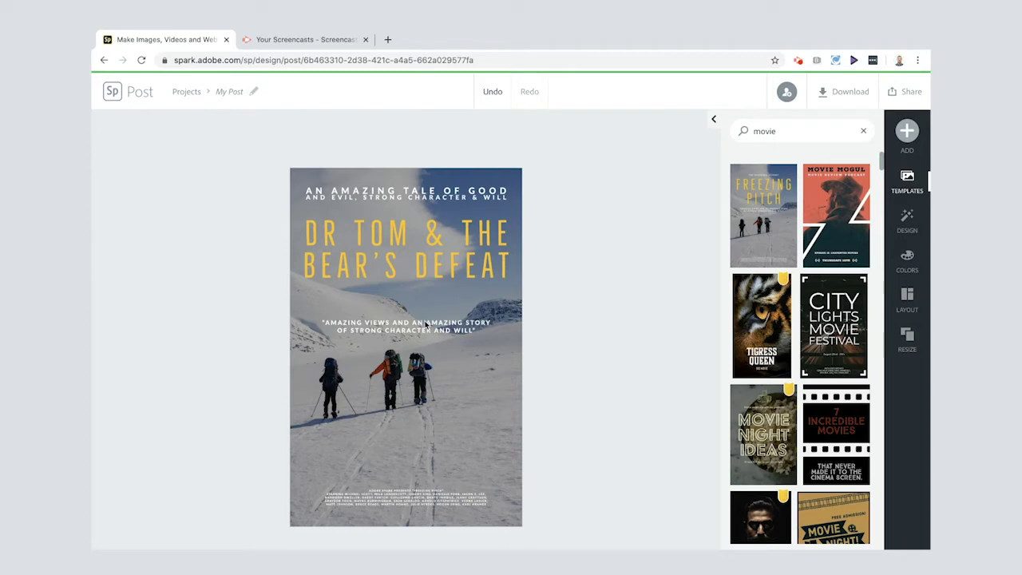
Select the background photo and choose to replace it with free stock photos
{"action": "left_click", "coordinate": [482, 397]}
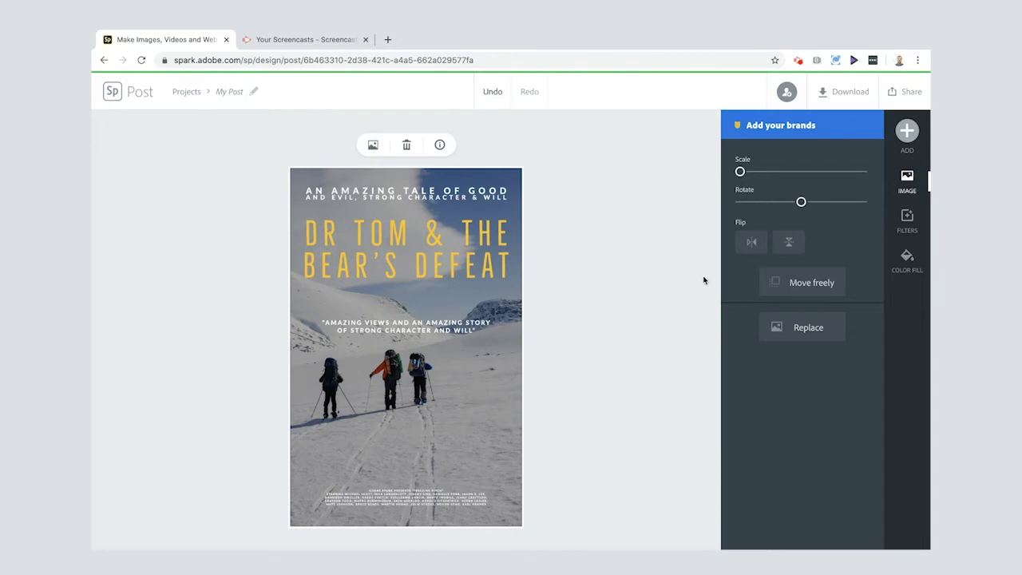
{"action": "left_click", "coordinate": [808, 327]}
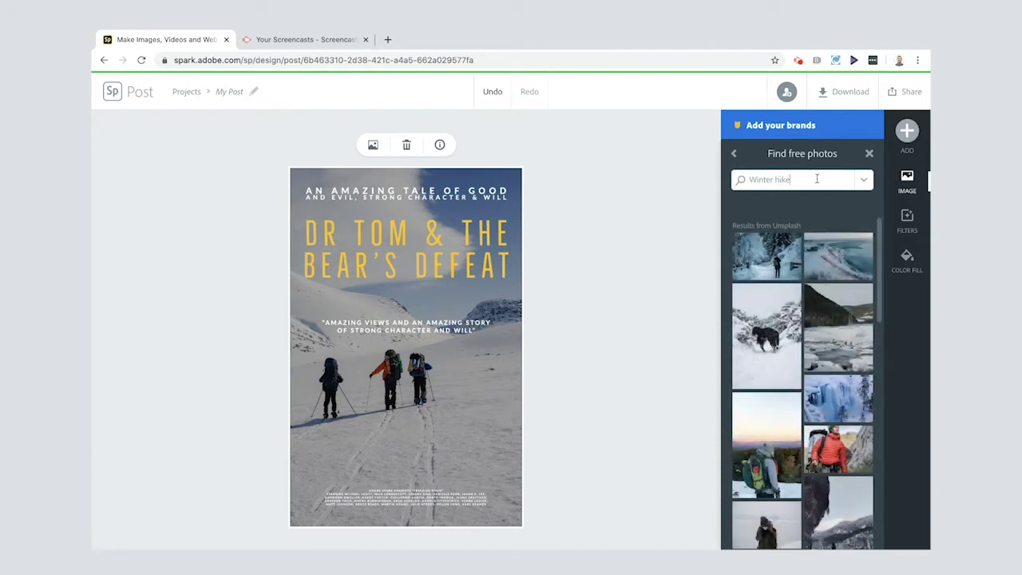
{"action": "left_click", "coordinate": [733, 154]}
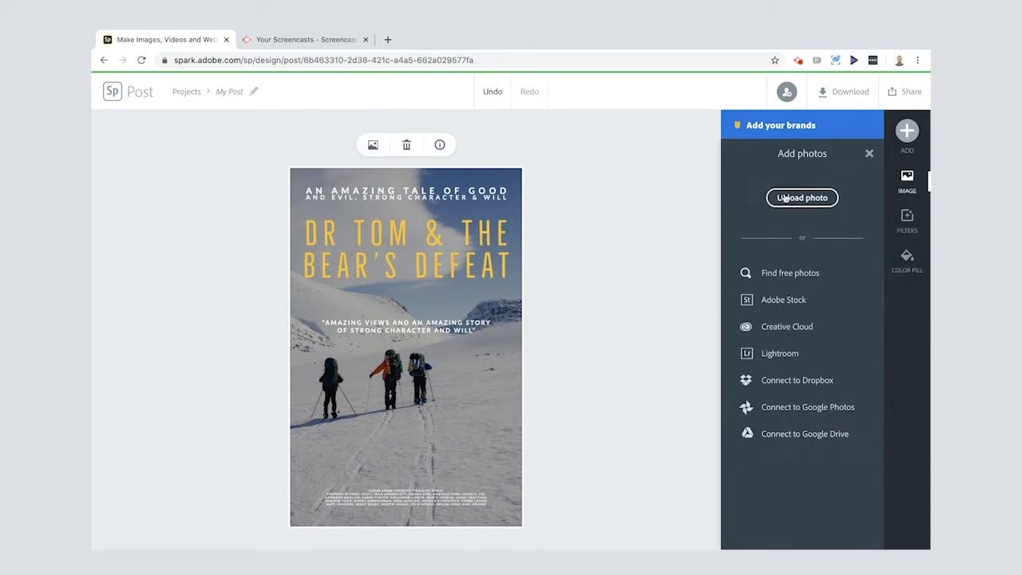
{"action": "left_click", "coordinate": [779, 273]}
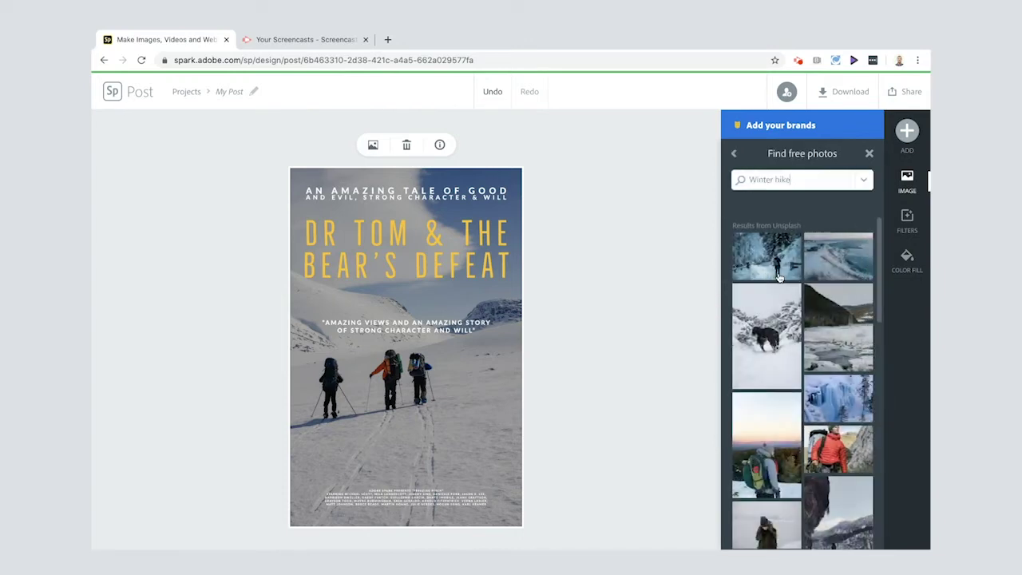
Search the free photos for 'BEAR' and browse the results
{"action": "left_click", "coordinate": [780, 178]}
{"action": "type", "text": "BEAR"}
{"action": "key", "text": "Return"}
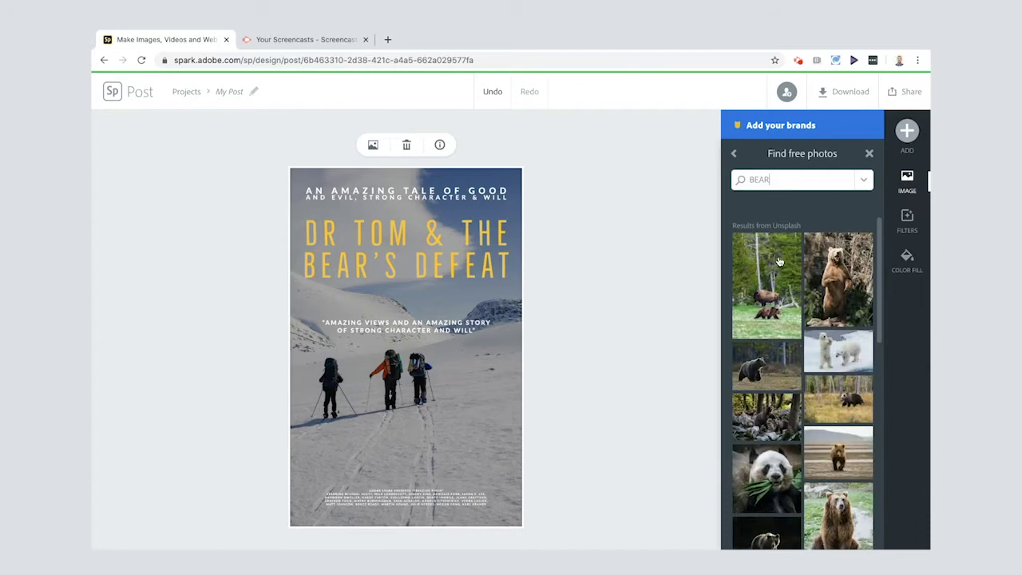
{"action": "scroll", "coordinate": [796, 380], "scroll_direction": "down", "scroll_amount": 10}
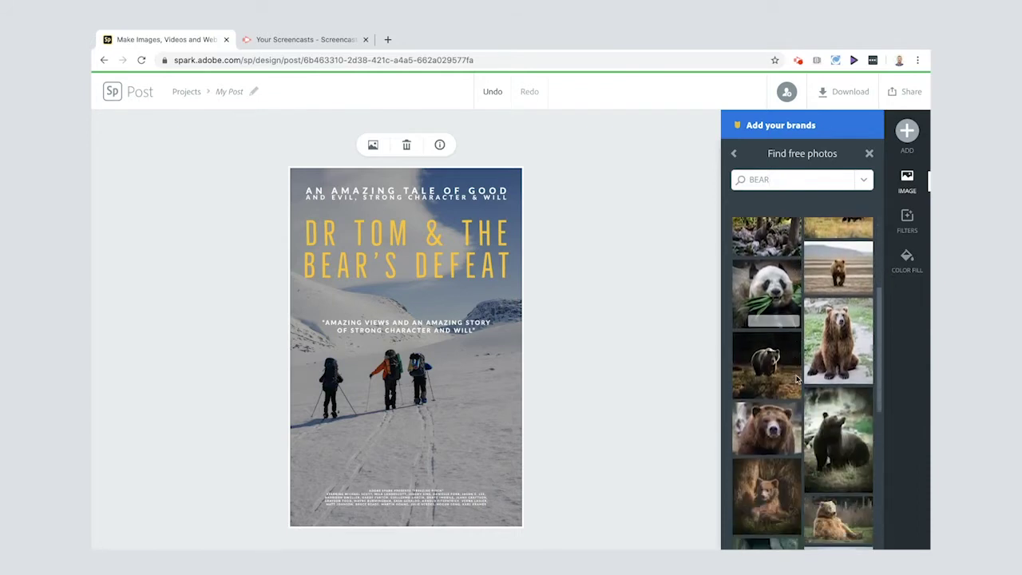
{"action": "scroll", "coordinate": [795, 380], "scroll_direction": "down", "scroll_amount": 3}
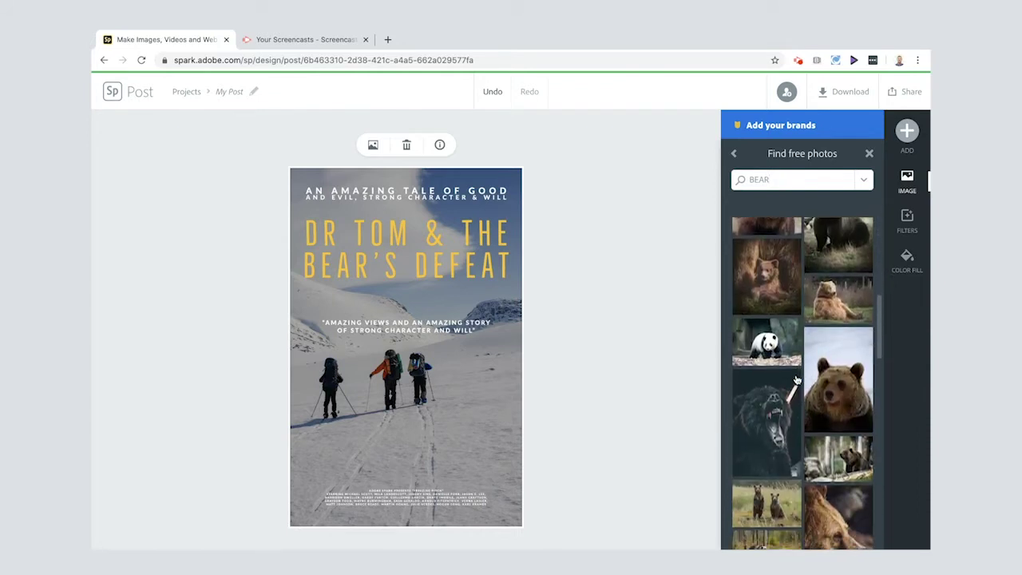
Use the snarling black bear as background, zoom and shift it, and lower the critic quote
{"action": "left_click", "coordinate": [762, 427]}
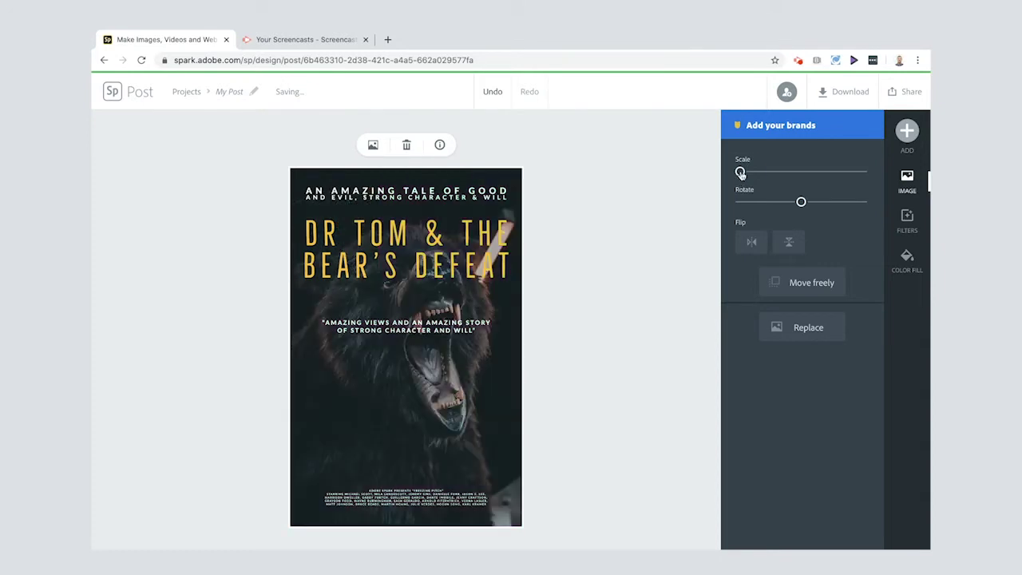
{"action": "left_click_drag", "start_coordinate": [740, 174], "coordinate": [743, 173]}
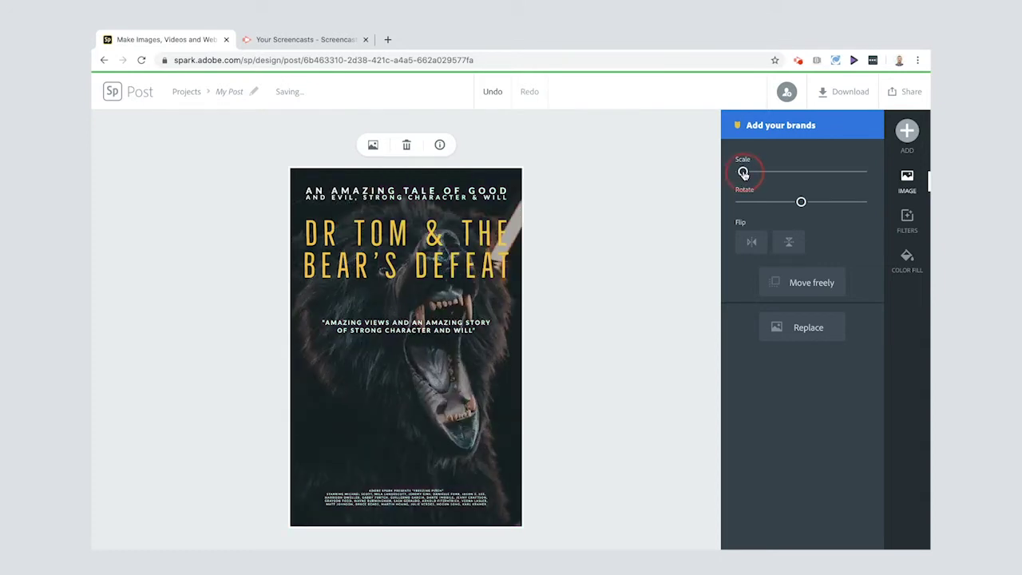
{"action": "left_click_drag", "start_coordinate": [465, 355], "coordinate": [445, 391]}
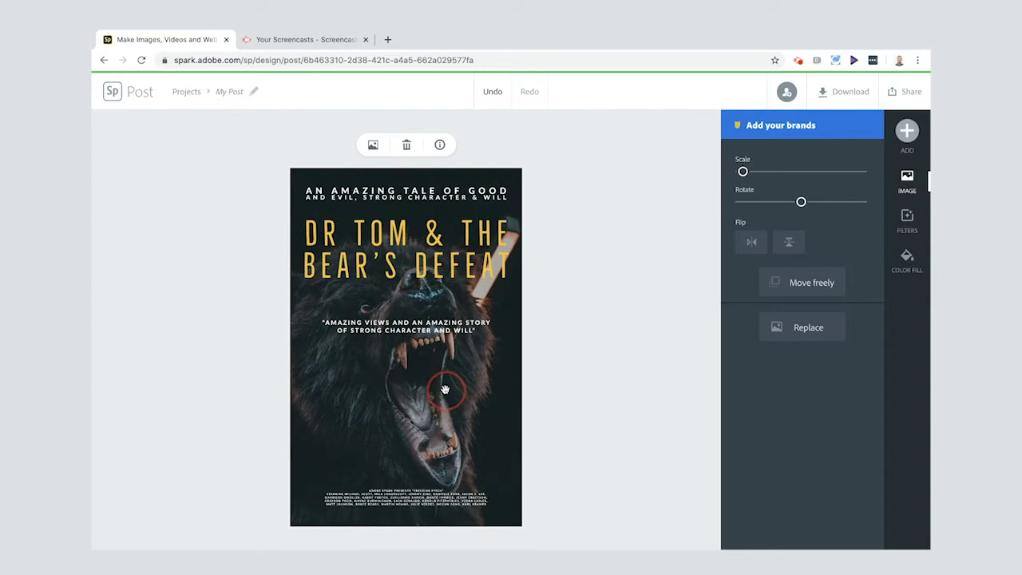
{"action": "left_click", "coordinate": [557, 317]}
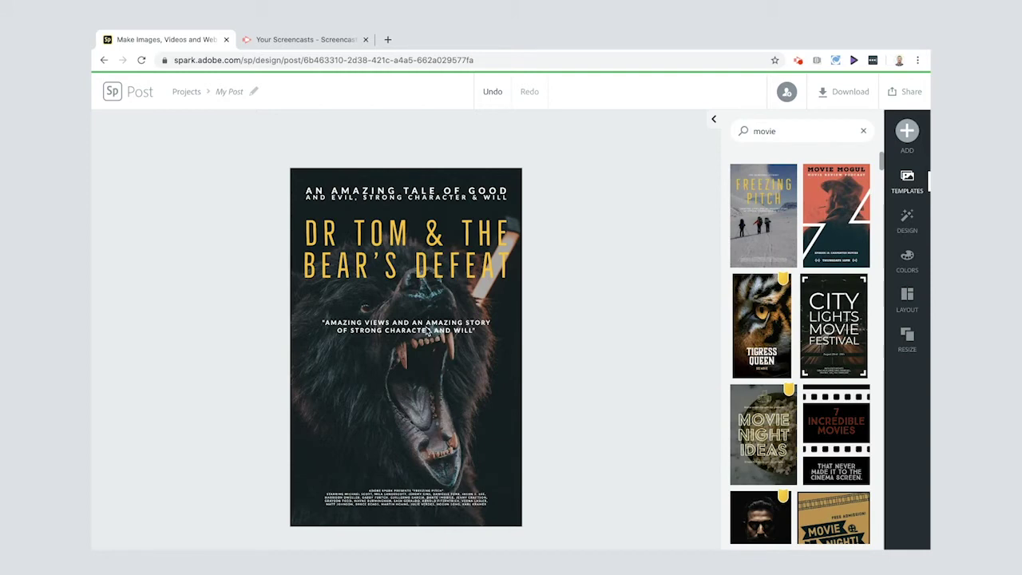
{"action": "left_click_drag", "start_coordinate": [422, 328], "coordinate": [425, 404]}
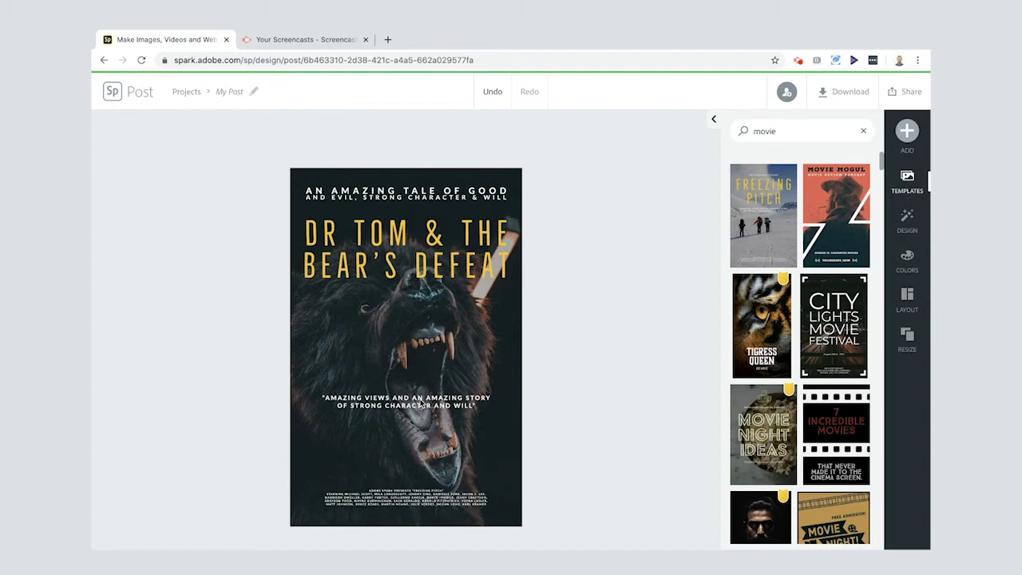
Replace the critic quote with 'SUCH A TRAGEDY. YOU WILL BE TRANSFIXED UNTIL THE VERY LAST MOMENT!'
{"action": "left_click", "coordinate": [423, 406]}
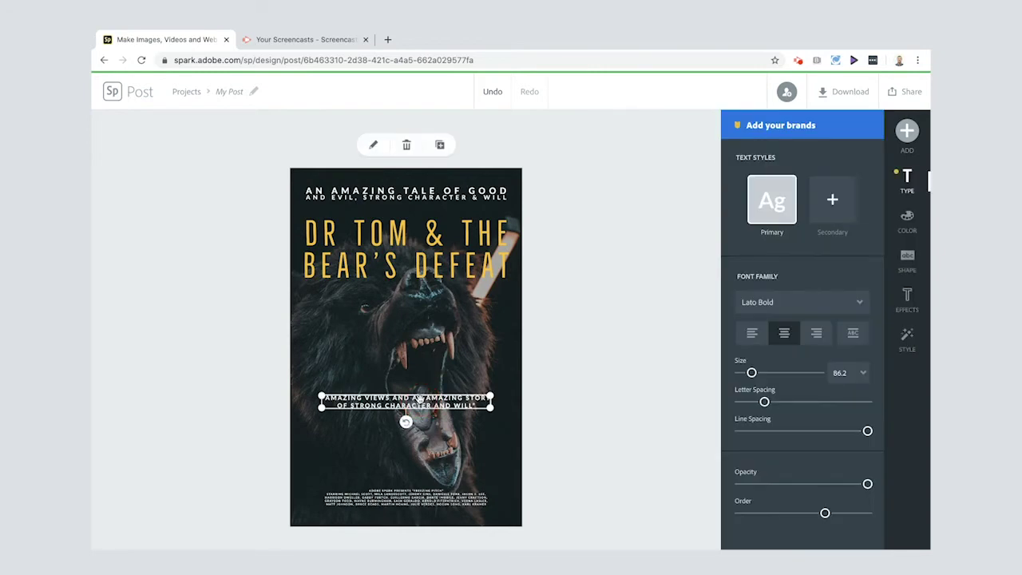
{"action": "left_click", "coordinate": [420, 405]}
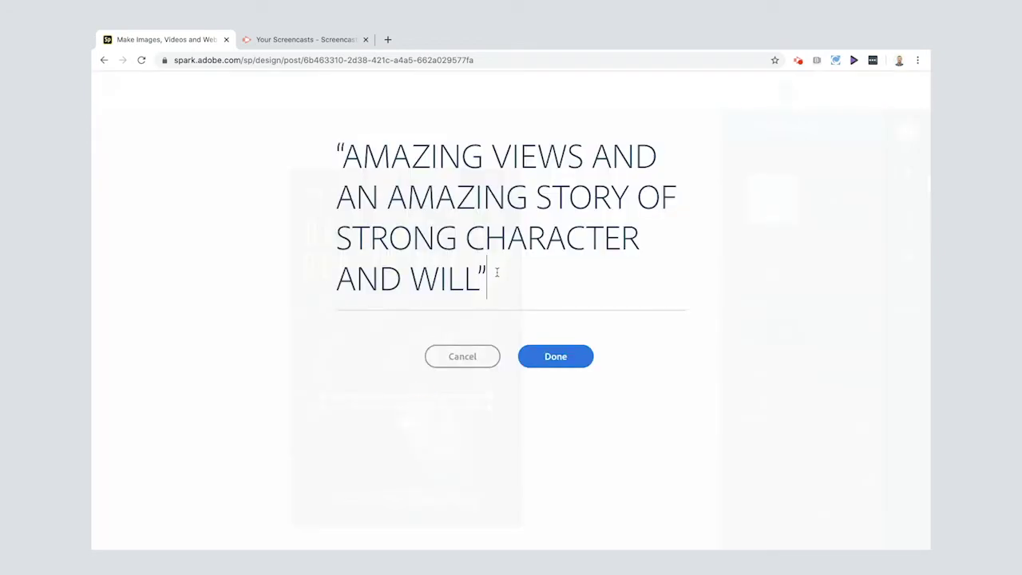
{"action": "left_click_drag", "start_coordinate": [496, 273], "coordinate": [324, 143]}
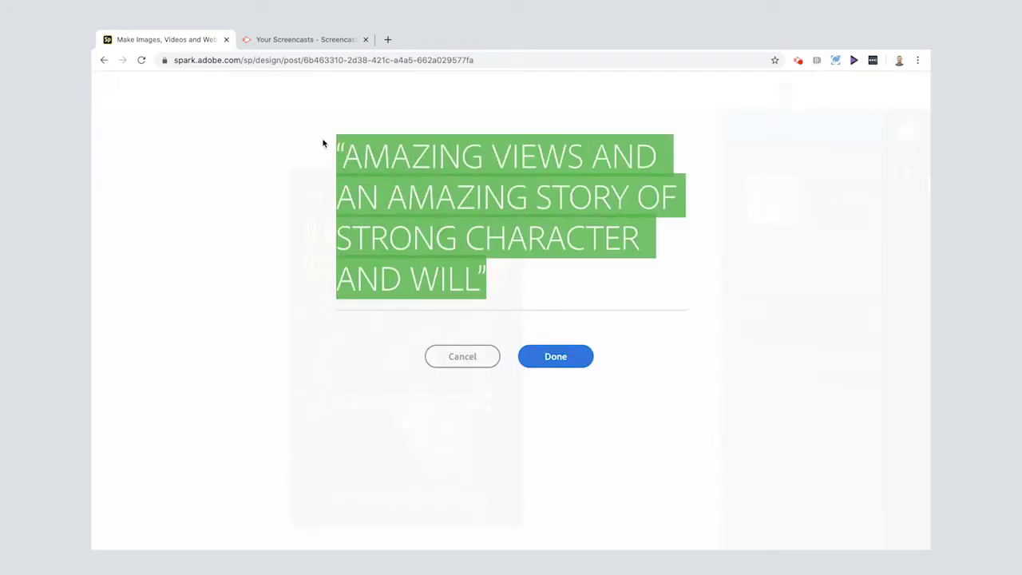
{"action": "key", "text": "BackSpace"}
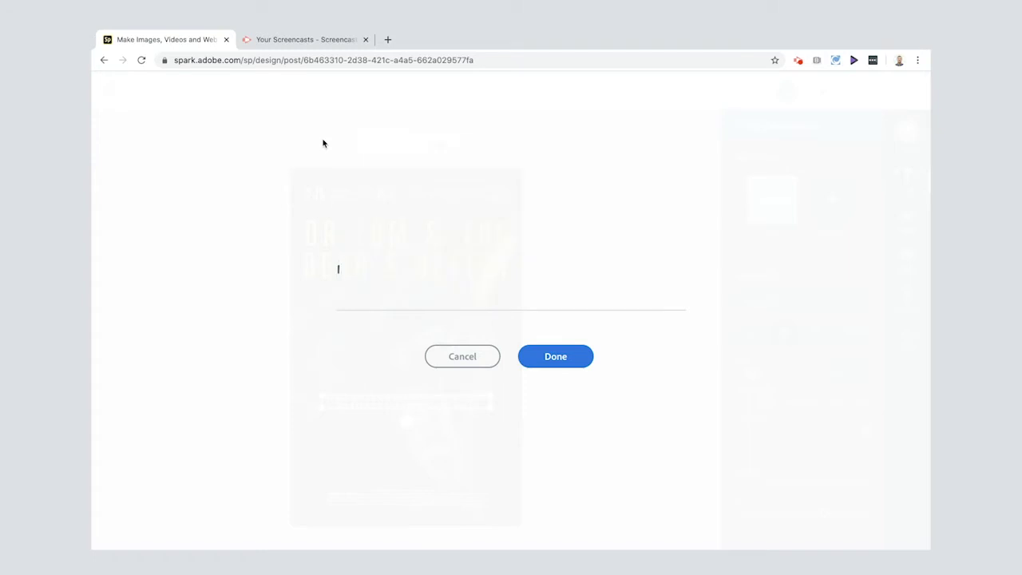
{"action": "type", "text": "'SUCH A TRAGED"}
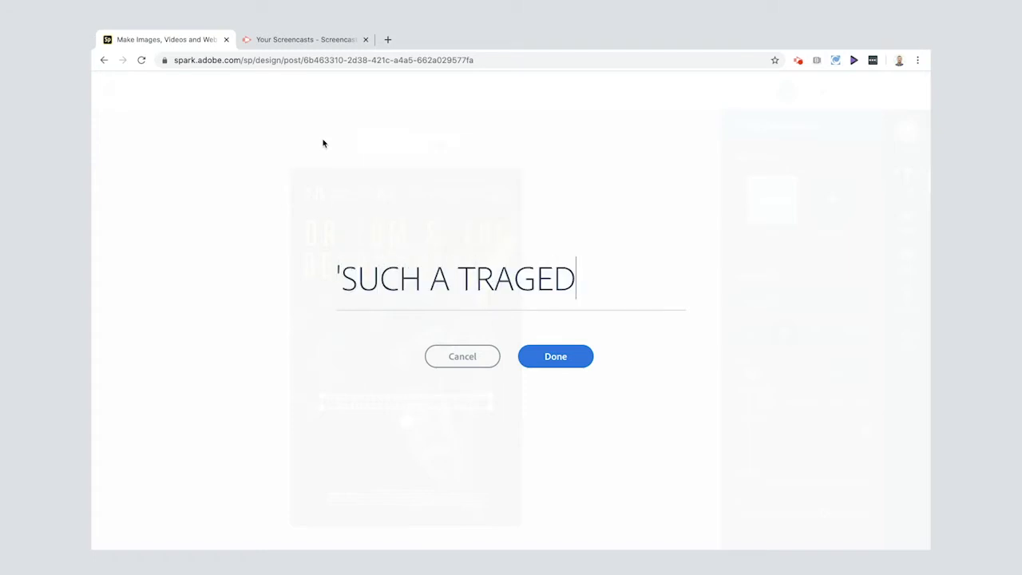
{"action": "type", "text": "Y. YOU WILL BE T"}
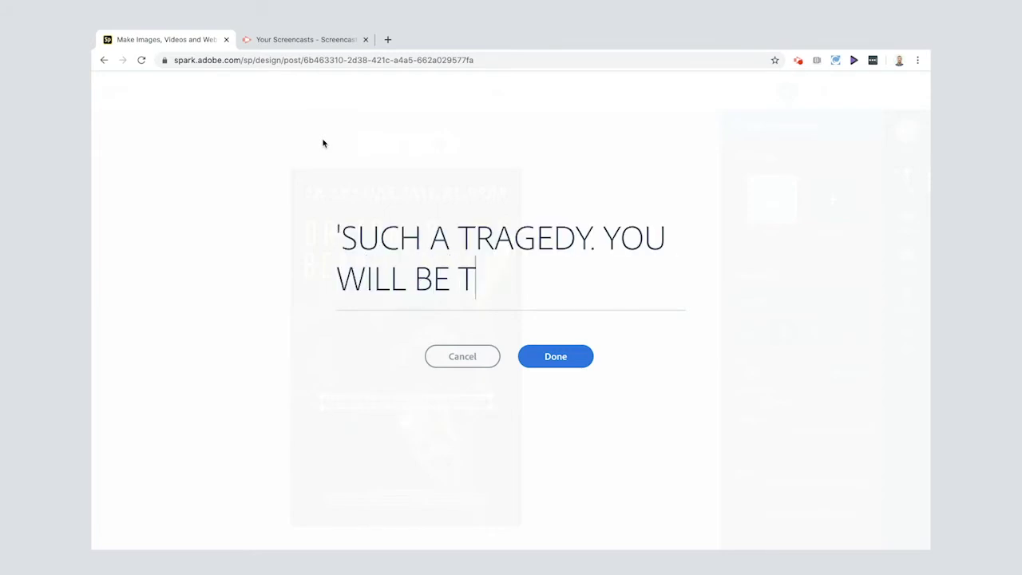
{"action": "type", "text": "RANSFIXED"}
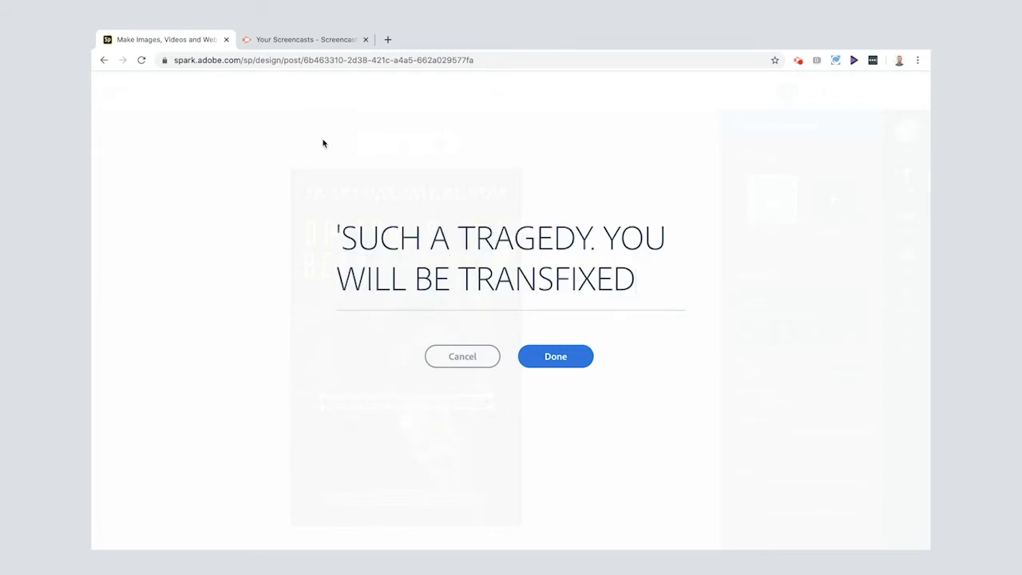
{"action": "type", "text": " UNTIL THE VE"}
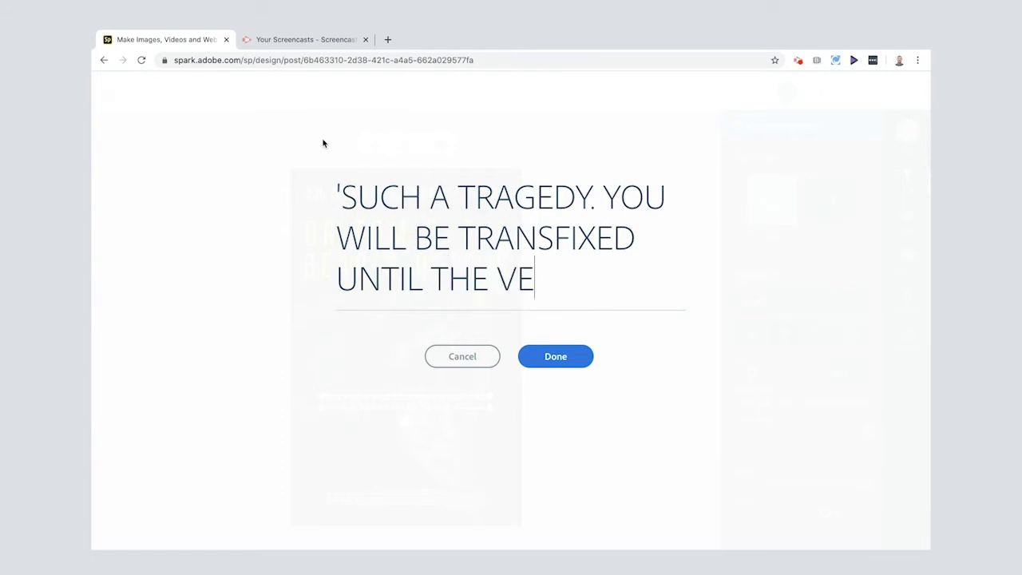
{"action": "type", "text": "RY LAST MOMENT"}
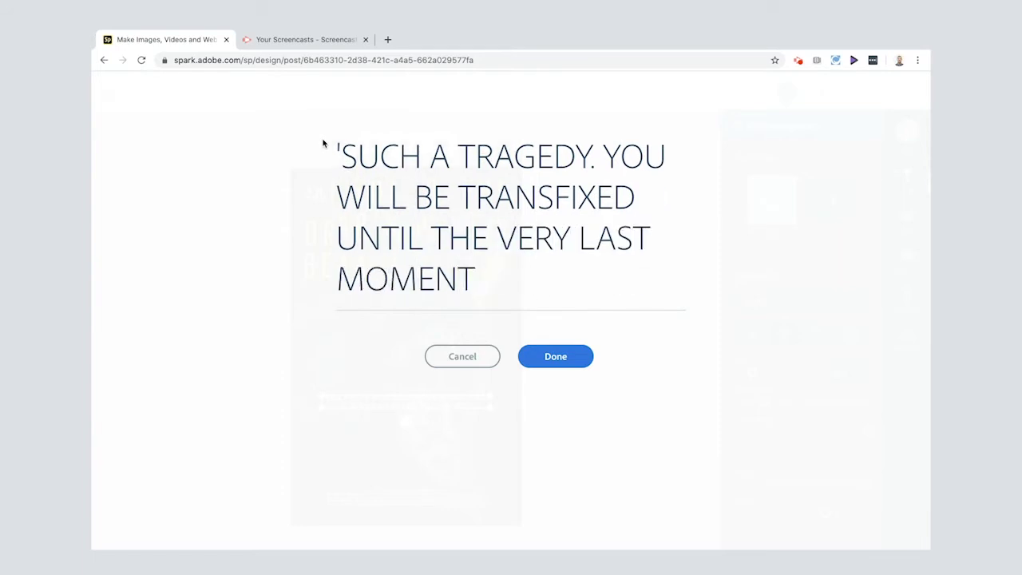
{"action": "type", "text": "!\""}
Fix the opening quote mark and add the critic's signature on a new line below
{"action": "left_click", "coordinate": [339, 152]}
{"action": "key", "text": "BackSpace"}
{"action": "type", "text": "\""}
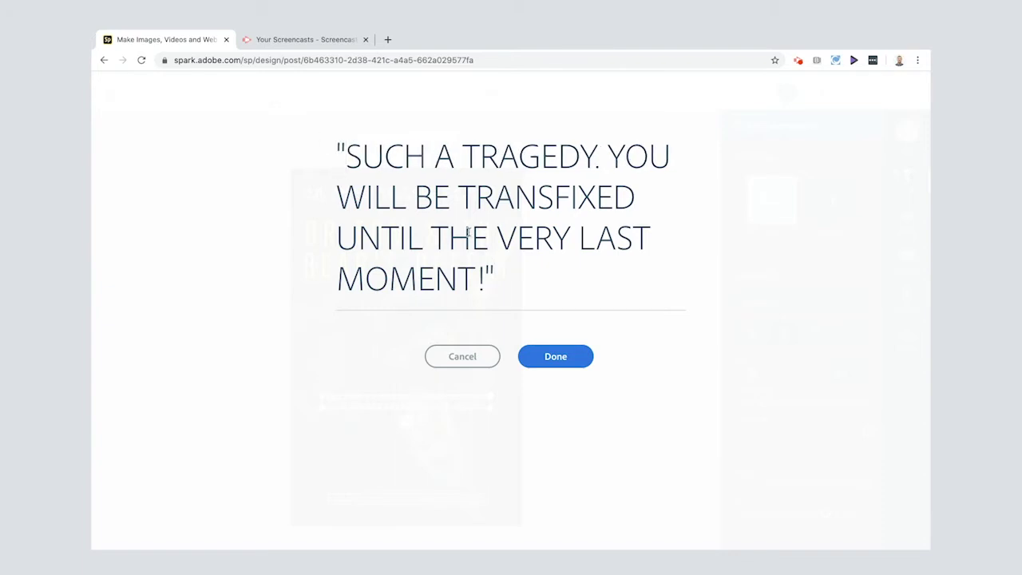
{"action": "left_click", "coordinate": [506, 273]}
{"action": "key", "text": "Return"}
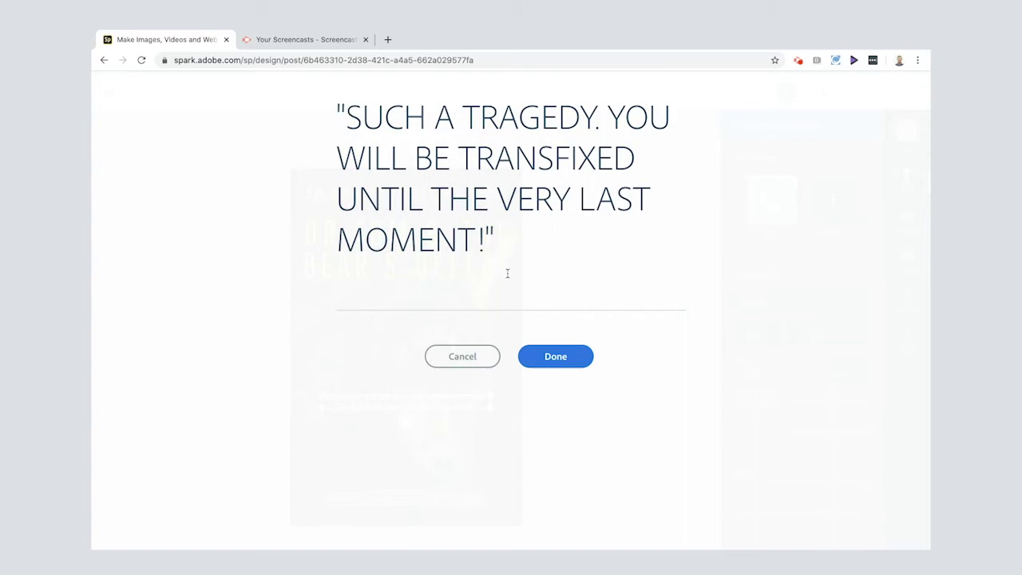
{"action": "type", "text": "~A"}
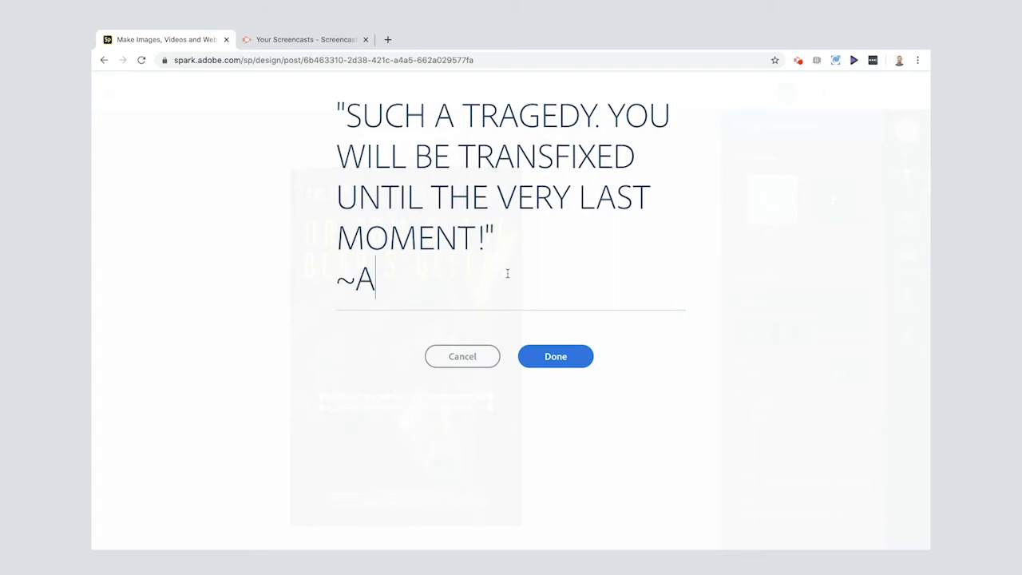
{"action": "key", "text": "BackSpace"}
{"action": "type", "text": "DIGI"}
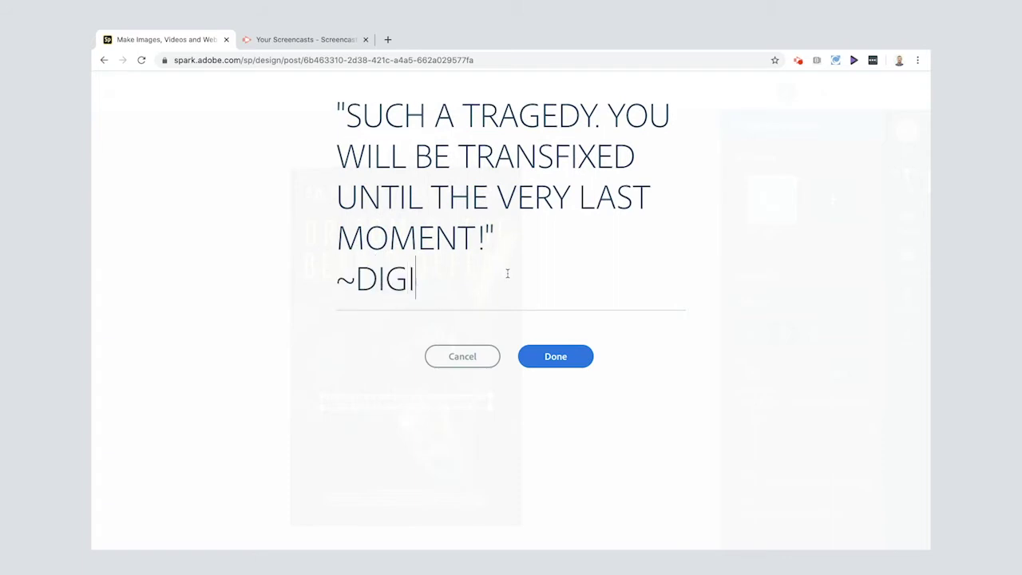
{"action": "type", "text": "DOM"}
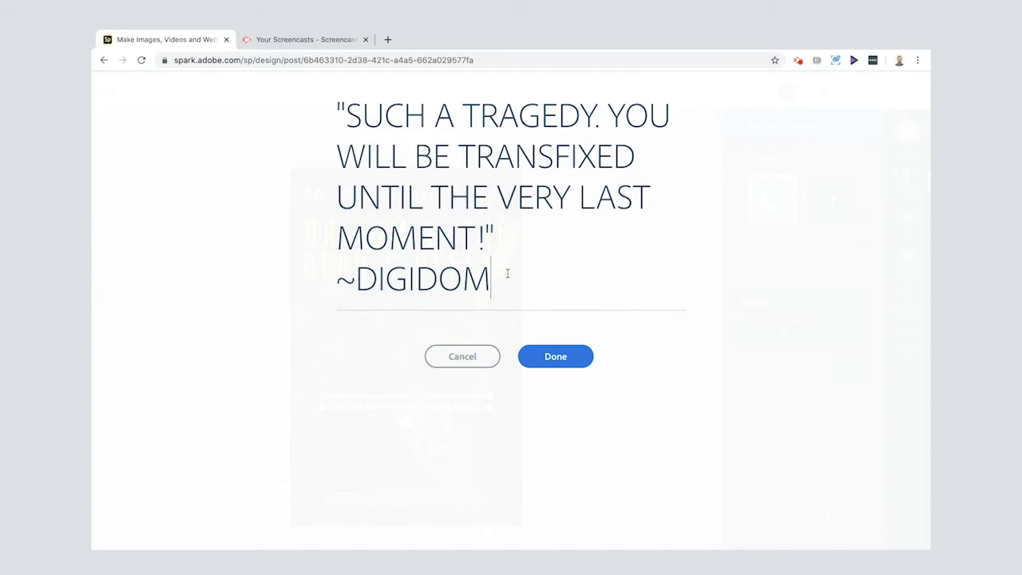
{"action": "type", "text": "~"}
{"action": "left_click", "coordinate": [562, 358]}
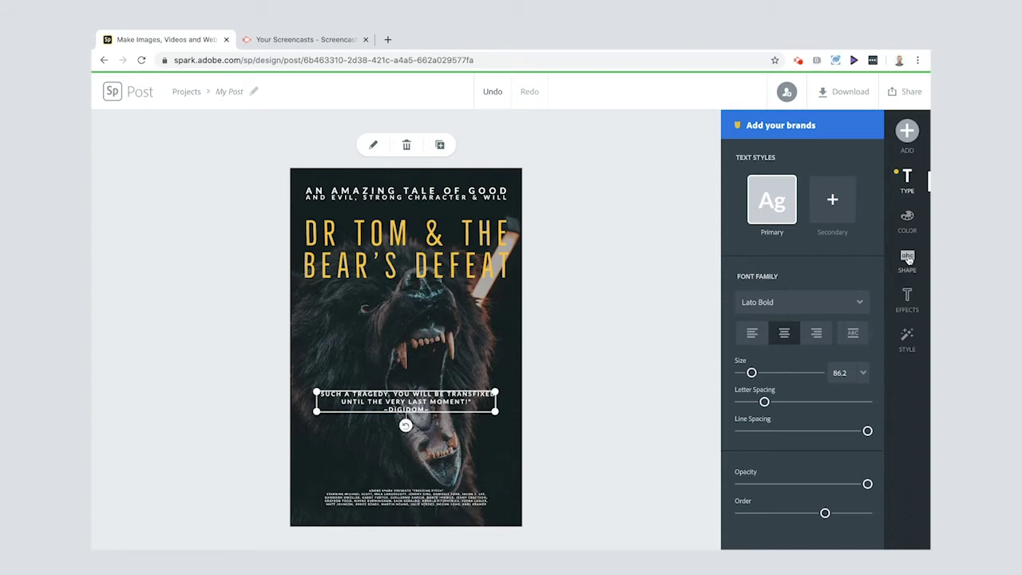
Try framing the quote with a corner-bracket backing shape
{"action": "left_click", "coordinate": [907, 259]}
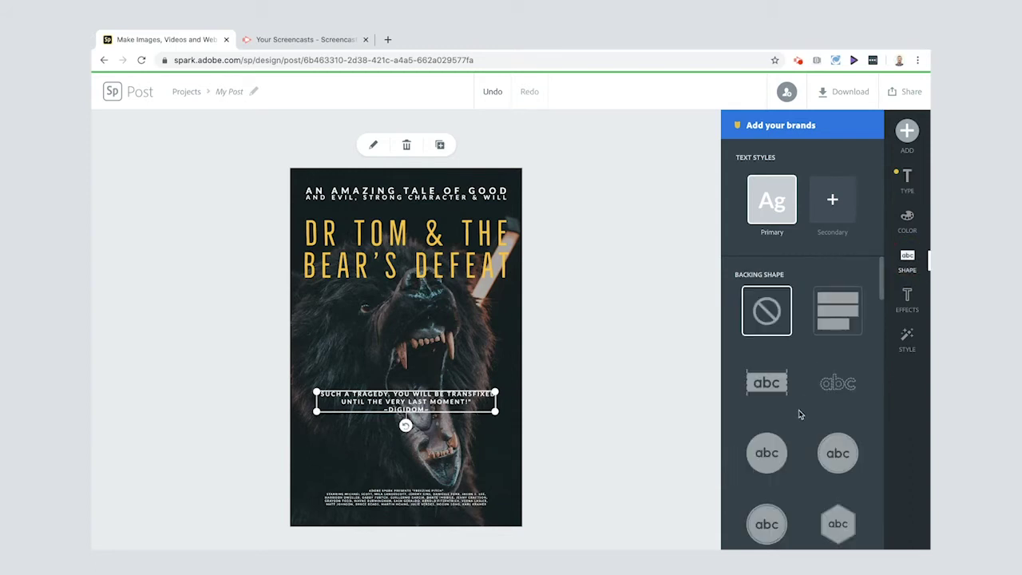
{"action": "scroll", "coordinate": [798, 413], "scroll_direction": "down", "scroll_amount": 3}
{"action": "scroll", "coordinate": [799, 414], "scroll_direction": "down", "scroll_amount": 5}
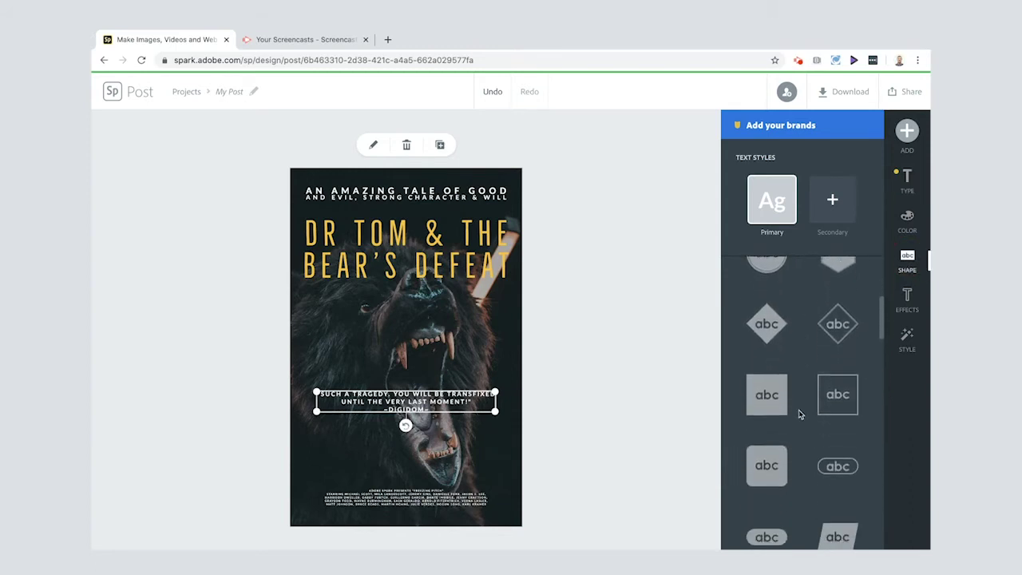
{"action": "scroll", "coordinate": [799, 413], "scroll_direction": "down", "scroll_amount": 3}
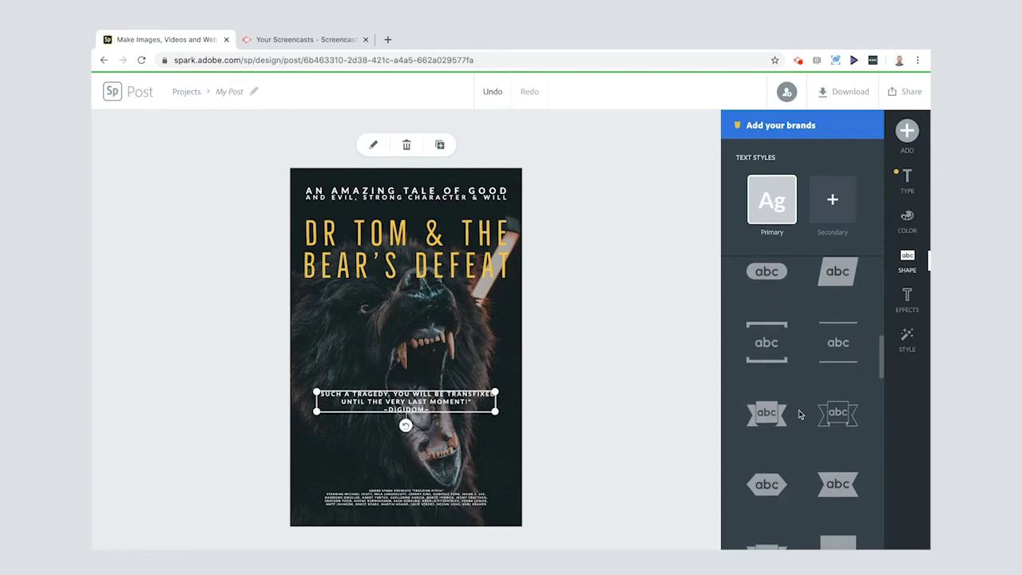
{"action": "left_click", "coordinate": [763, 315]}
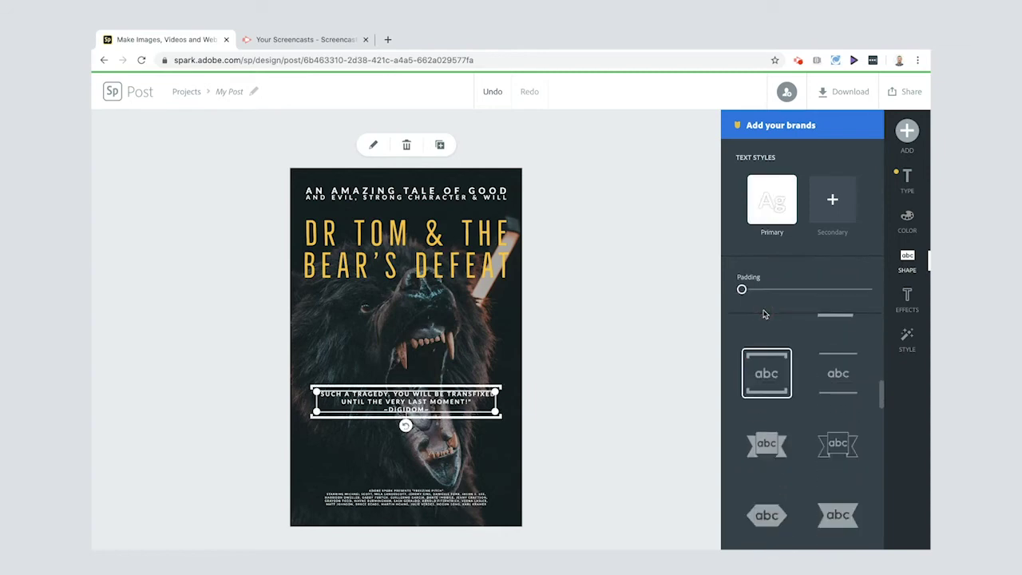
{"action": "left_click", "coordinate": [664, 431]}
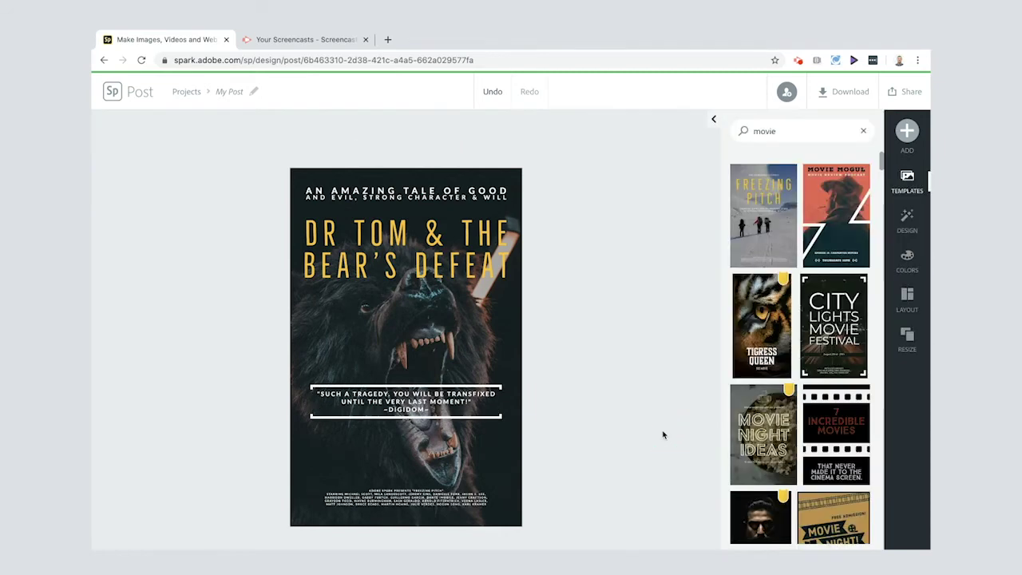
{"action": "left_click", "coordinate": [425, 409]}
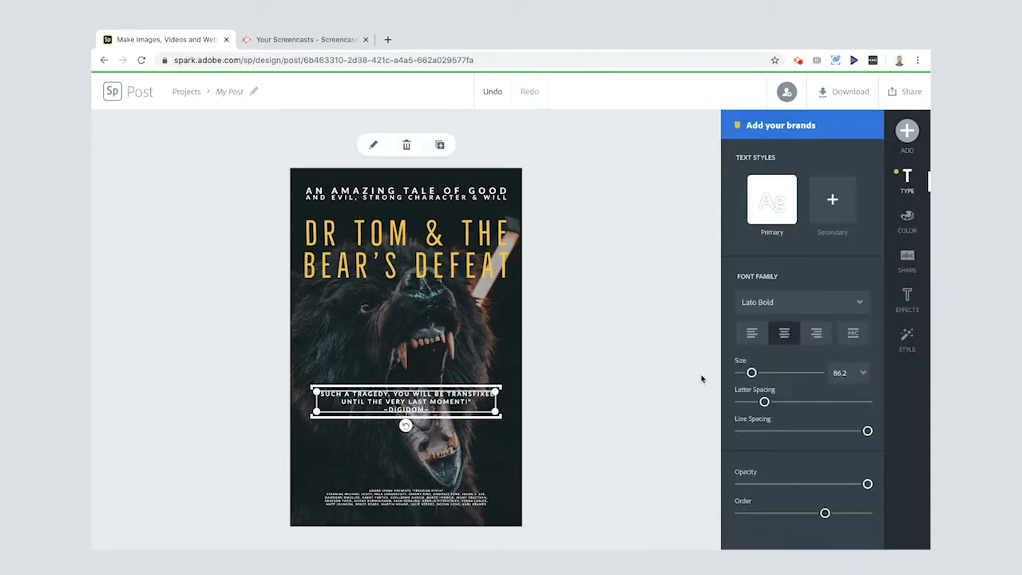
Try ribbon banner and chevron backing shapes on the quote
{"action": "left_click", "coordinate": [908, 254]}
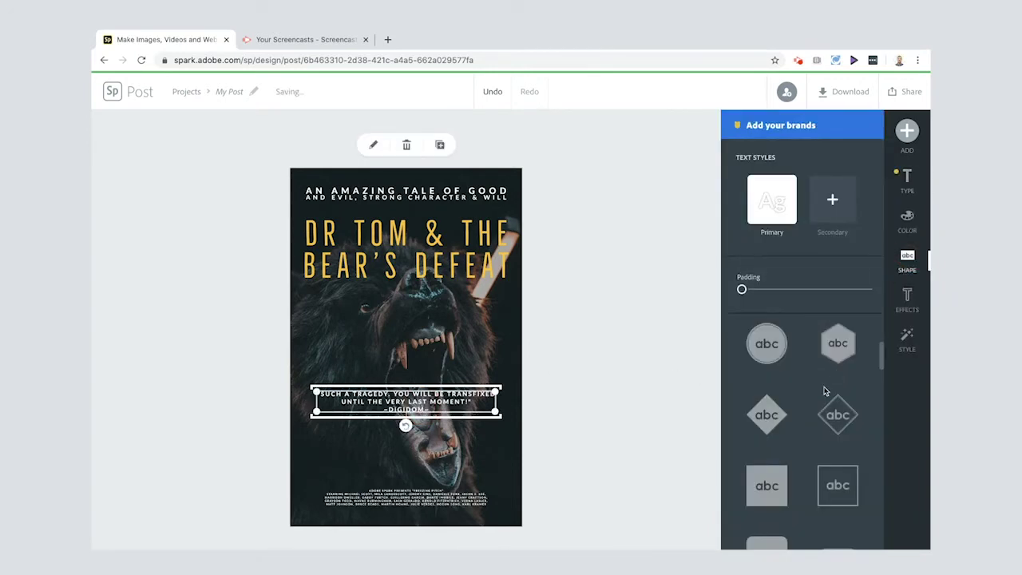
{"action": "scroll", "coordinate": [825, 390], "scroll_direction": "down", "scroll_amount": 3}
{"action": "scroll", "coordinate": [824, 390], "scroll_direction": "down", "scroll_amount": 5}
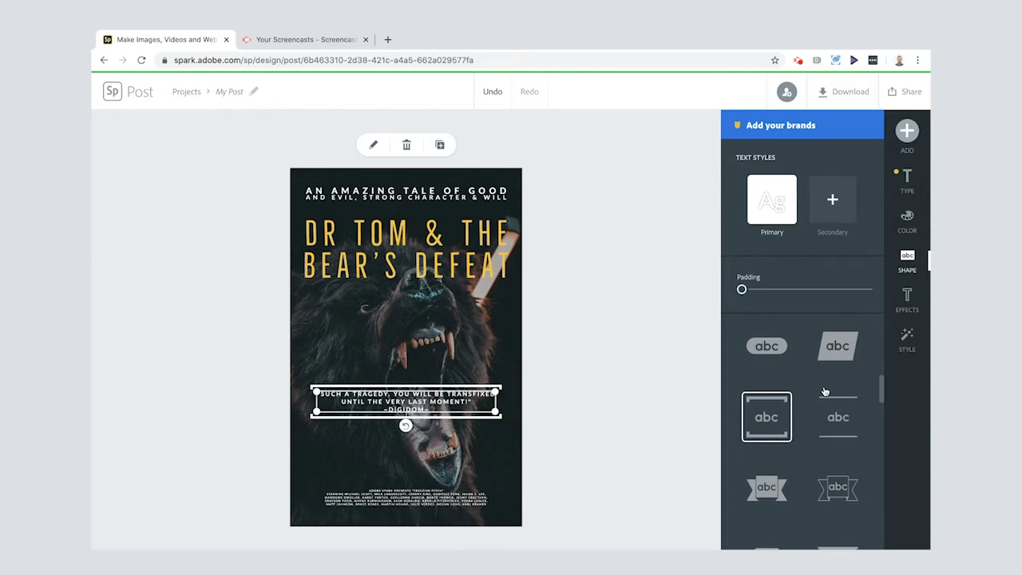
{"action": "left_click", "coordinate": [830, 397]}
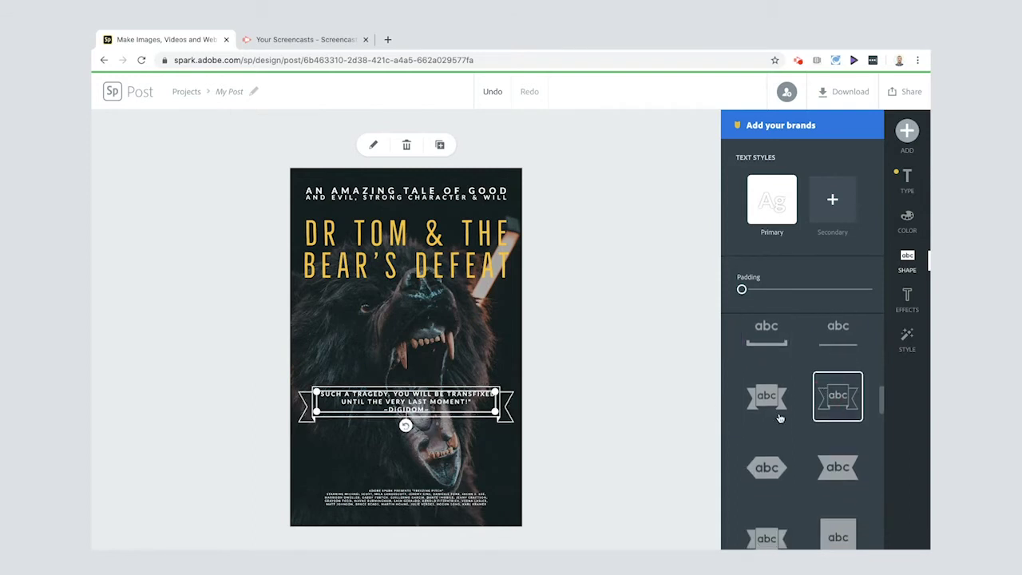
{"action": "scroll", "coordinate": [814, 438], "scroll_direction": "down", "scroll_amount": 2}
{"action": "scroll", "coordinate": [813, 438], "scroll_direction": "down", "scroll_amount": 5}
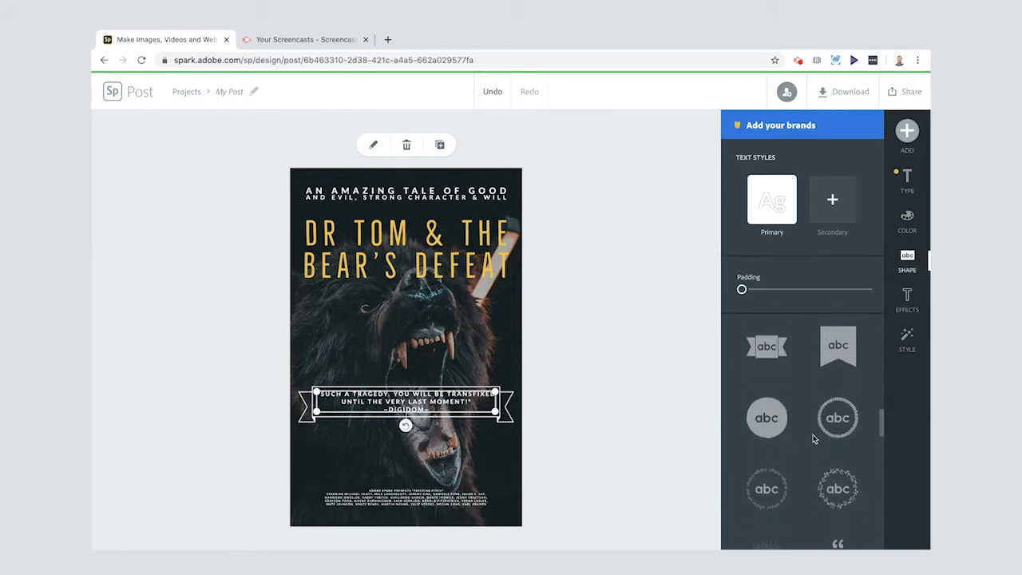
{"action": "scroll", "coordinate": [814, 438], "scroll_direction": "down", "scroll_amount": 3}
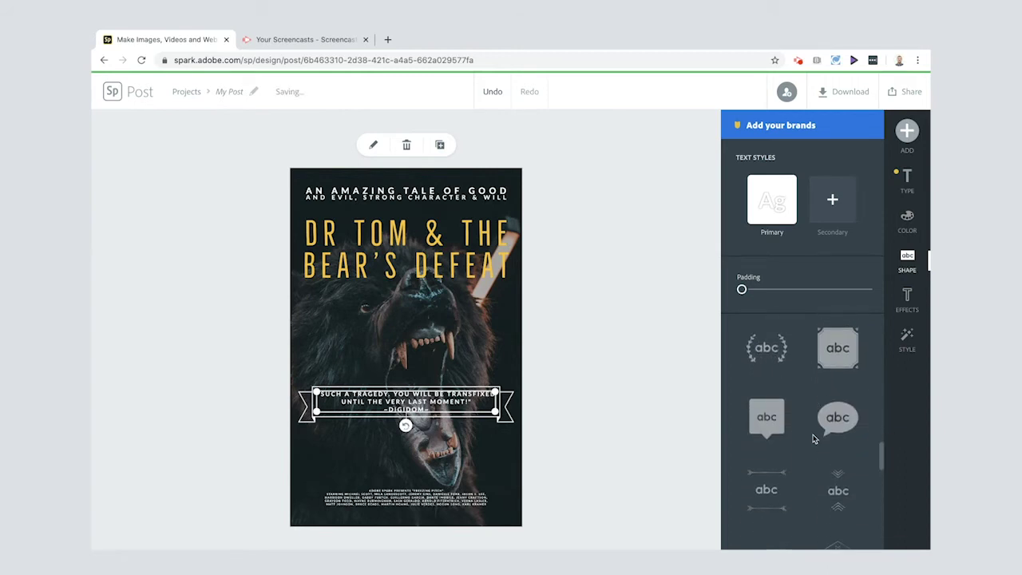
{"action": "left_click", "coordinate": [846, 434]}
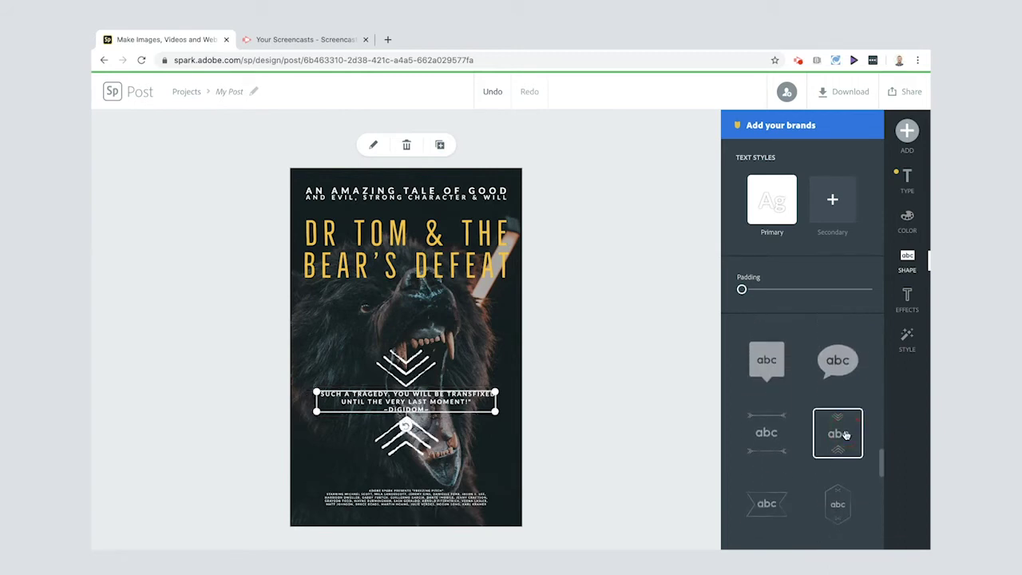
Frame the quote with arrow lines, move it up slightly and resize it
{"action": "left_click", "coordinate": [770, 444]}
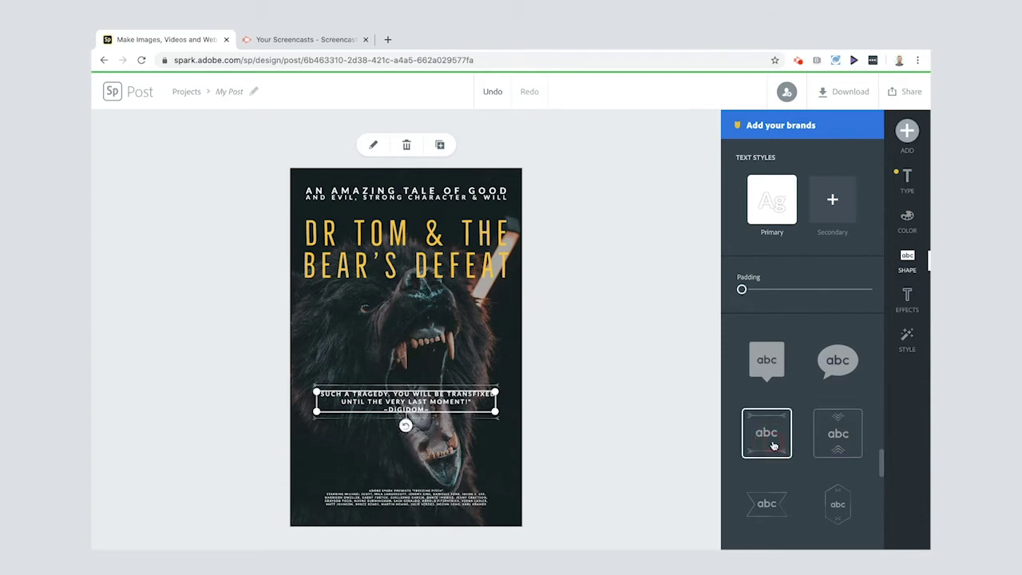
{"action": "left_click", "coordinate": [554, 397]}
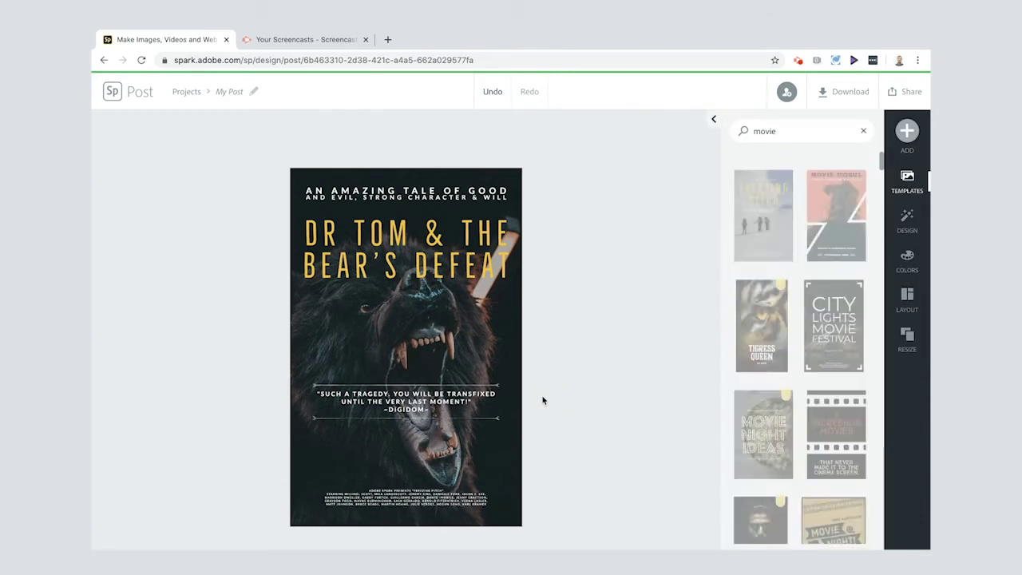
{"action": "left_click_drag", "start_coordinate": [451, 399], "coordinate": [418, 403]}
{"action": "left_click", "coordinate": [466, 397]}
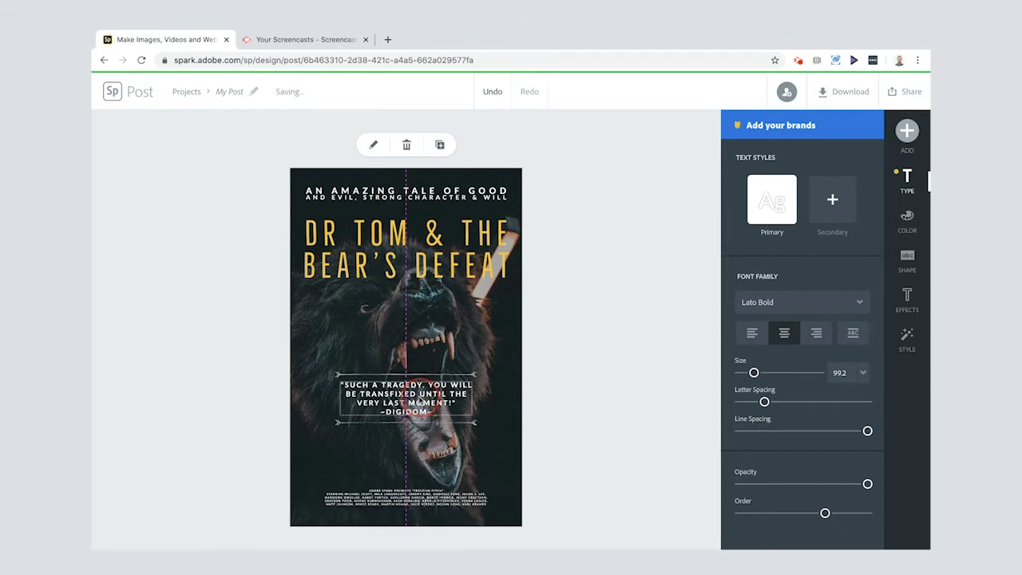
{"action": "left_click", "coordinate": [550, 374]}
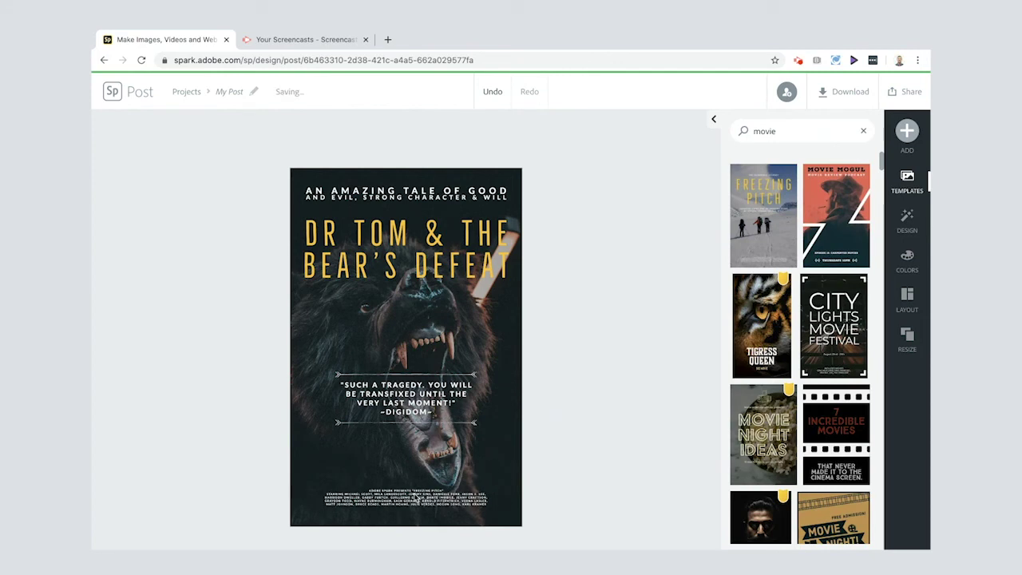
Replace the bottom credits with 'OUT IN CINEMAS IN JULY 2020' and enlarge it to 159.6
{"action": "left_click", "coordinate": [416, 495]}
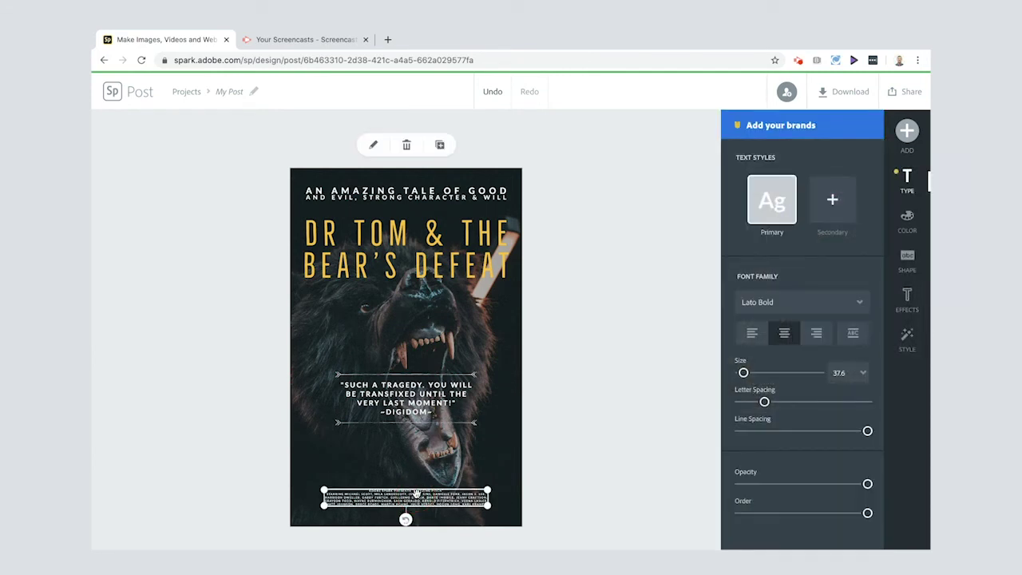
{"action": "left_click", "coordinate": [416, 495]}
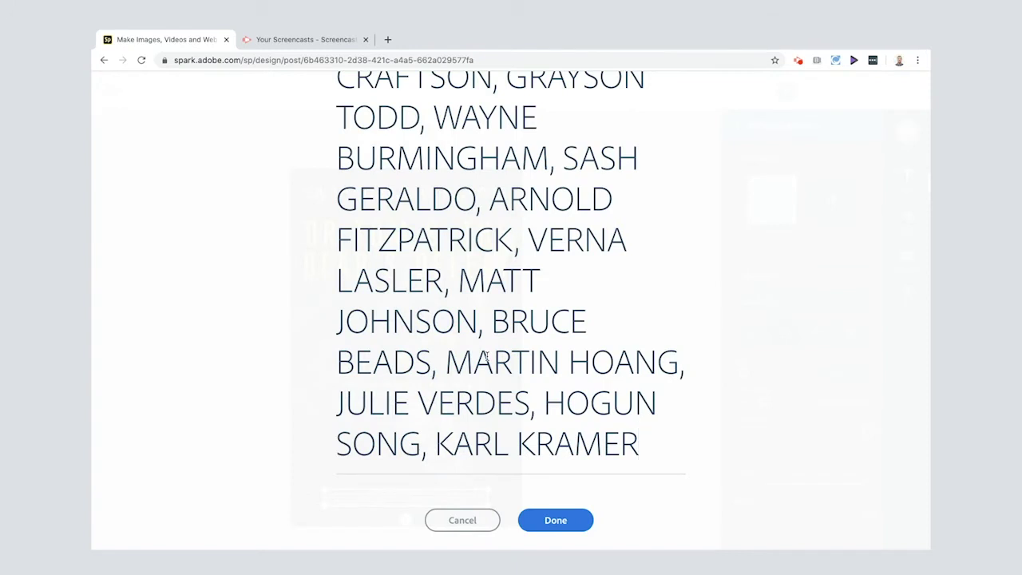
{"action": "key", "text": "ctrl+a"}
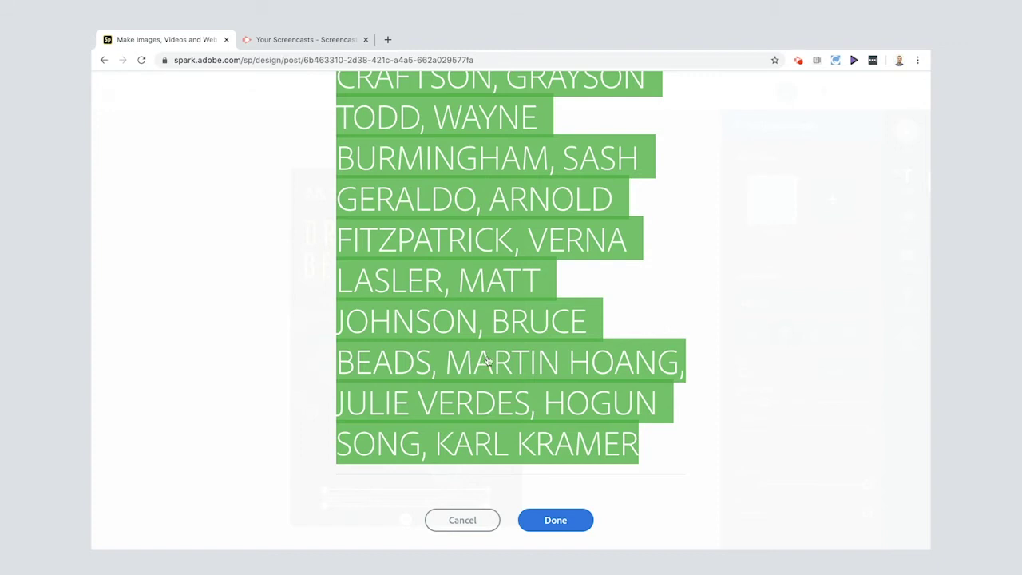
{"action": "type", "text": "OUT IN CICN"}
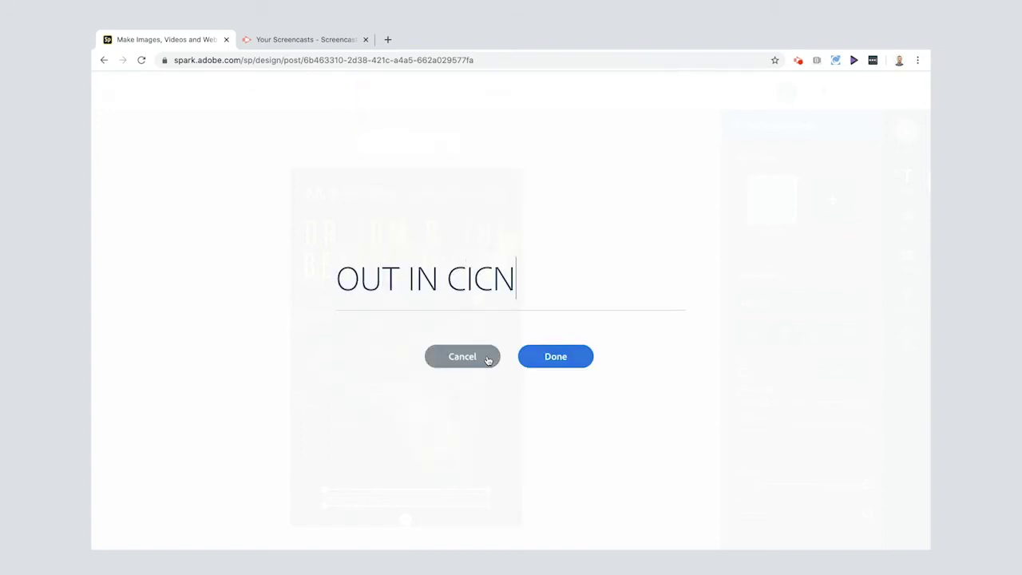
{"action": "type", "text": "EMA"}
{"action": "key", "text": "BackSpace"}
{"action": "key", "text": "BackSpace"}
{"action": "key", "text": "BackSpace"}
{"action": "key", "text": "BackSpace"}
{"action": "key", "text": "BackSpace"}
{"action": "key", "text": "BackSpace"}
{"action": "type", "text": "INEMAS IN JU"}
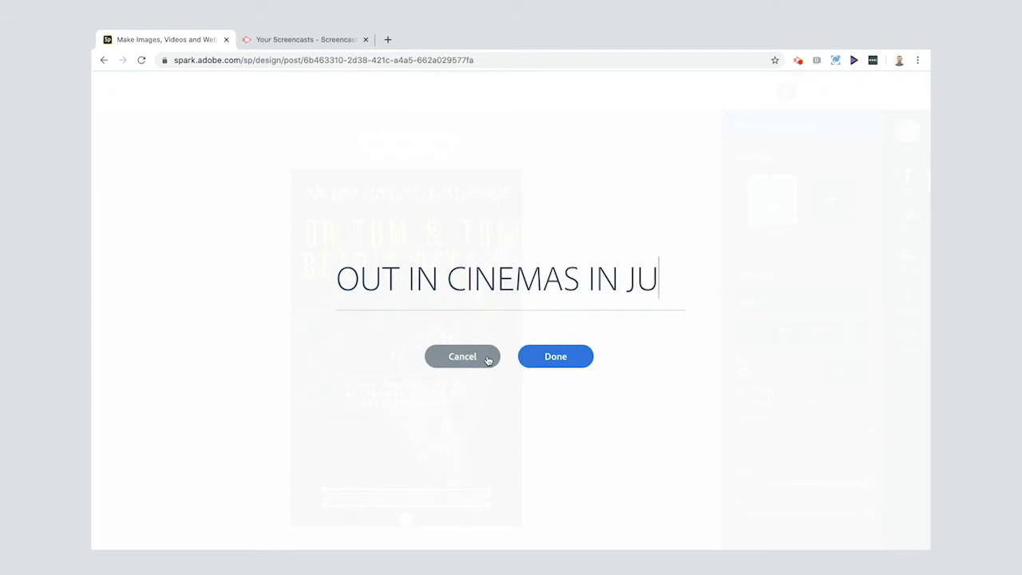
{"action": "type", "text": "LY 2020"}
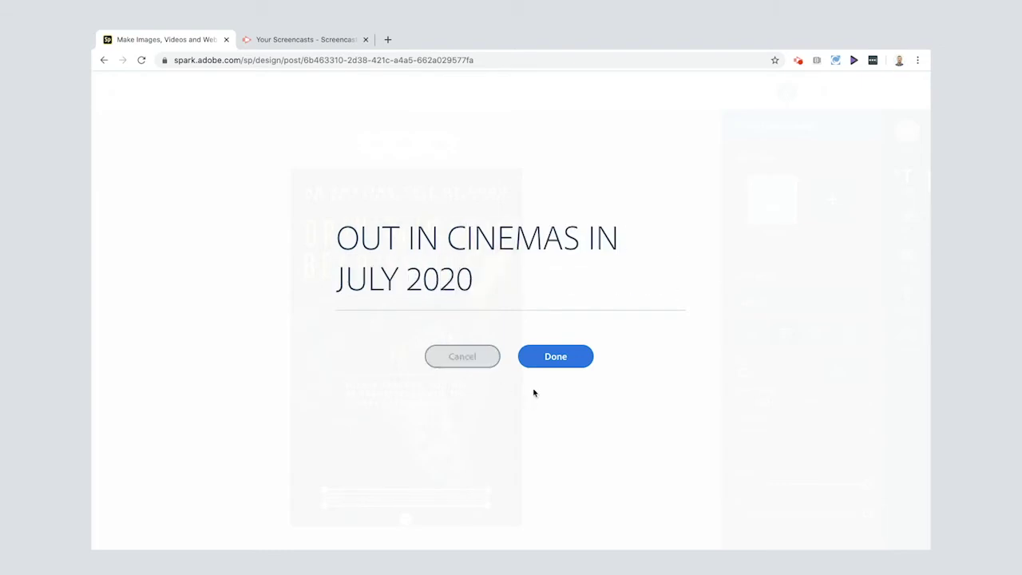
{"action": "left_click", "coordinate": [551, 357]}
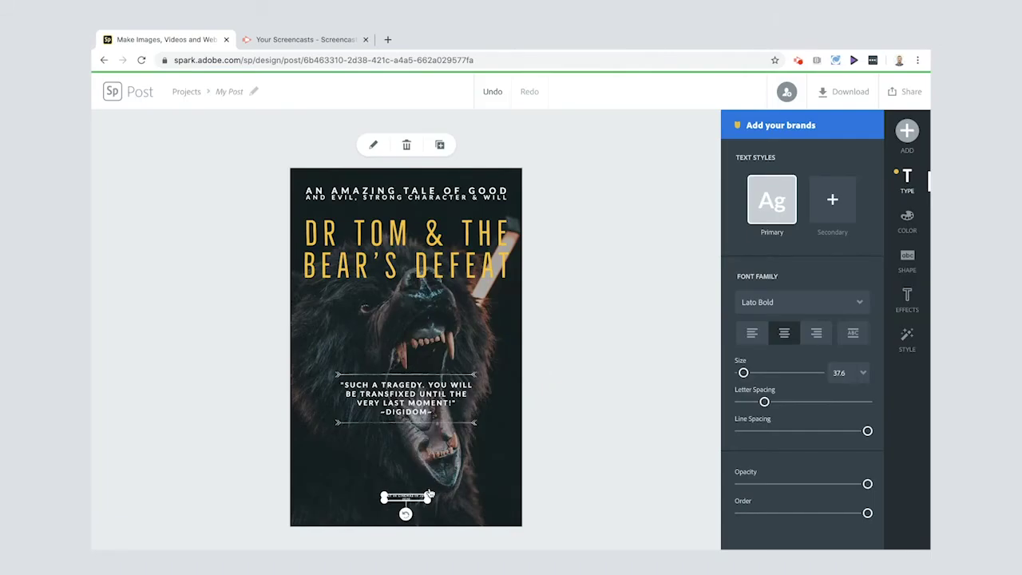
{"action": "mouse_move", "coordinate": [428, 501]}
{"action": "left_mouse_down"}
{"action": "mouse_move", "coordinate": [506, 524]}
{"action": "mouse_move", "coordinate": [428, 495]}
{"action": "left_mouse_up"}
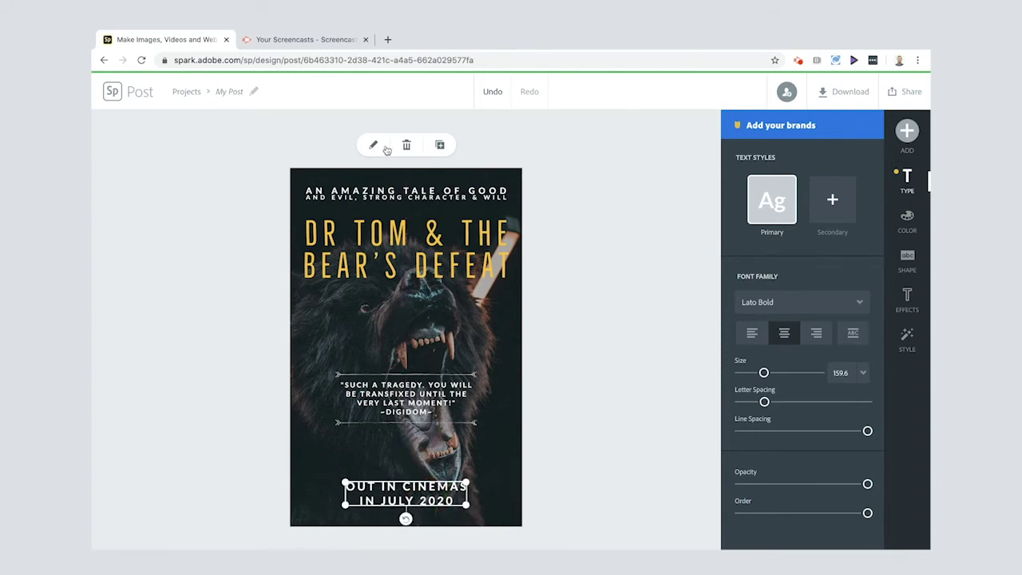
{"action": "left_click", "coordinate": [403, 191]}
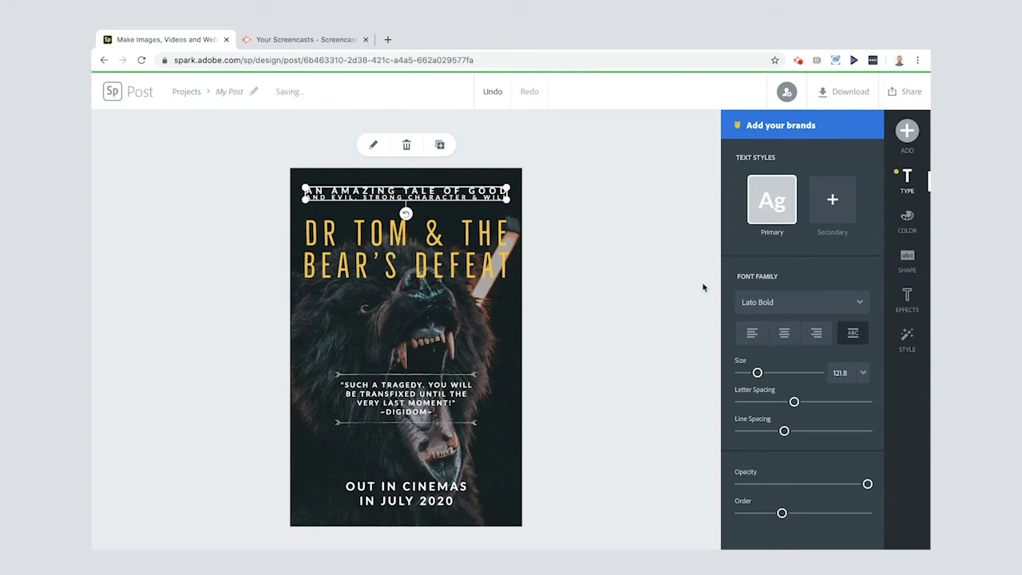
{"action": "left_click", "coordinate": [363, 239]}
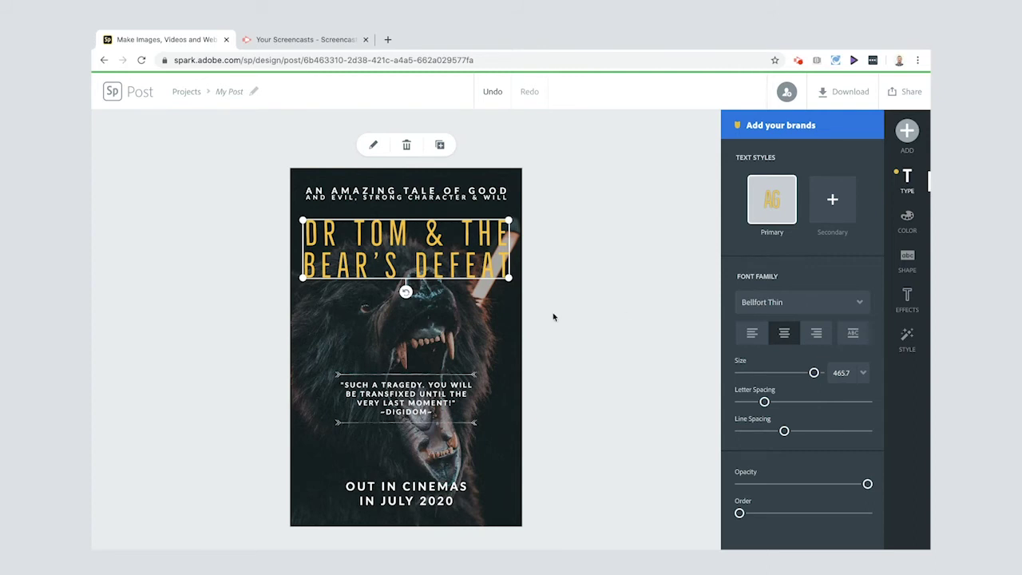
{"action": "left_click", "coordinate": [409, 393]}
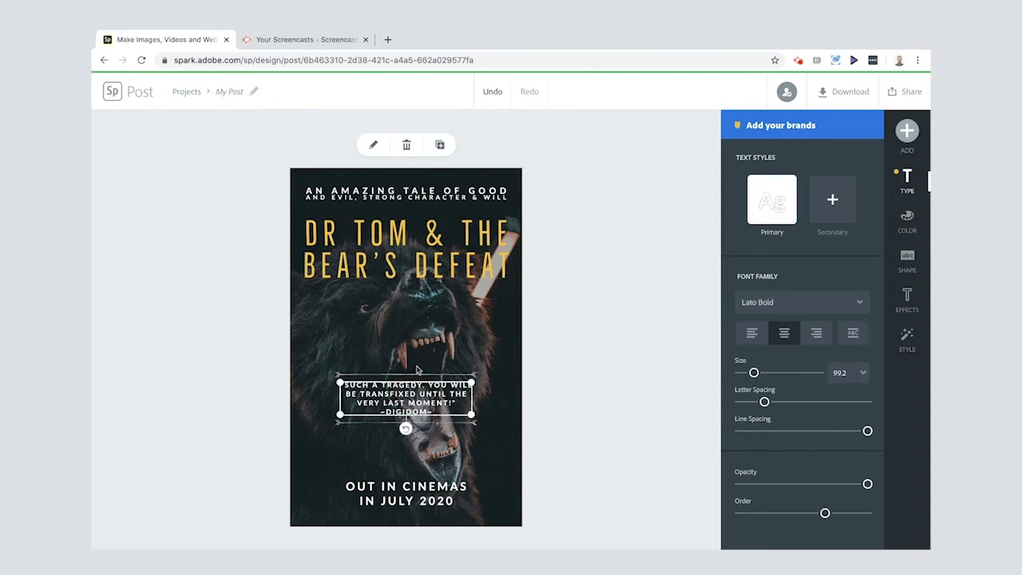
{"action": "left_click", "coordinate": [415, 491]}
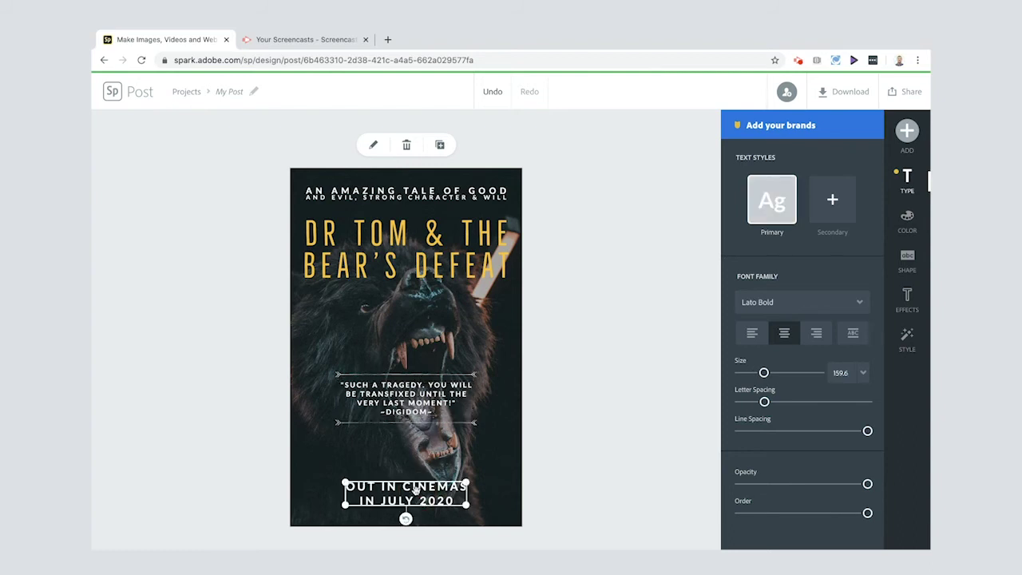
Compare no filter and Darken on the bear photo, then try several Colorize tints
{"action": "left_click", "coordinate": [258, 418]}
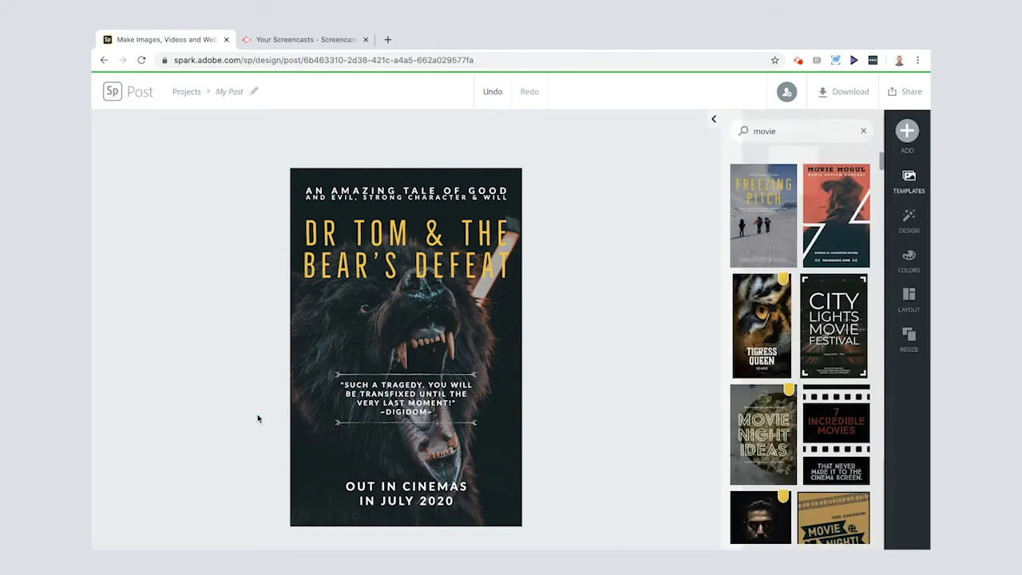
{"action": "left_click", "coordinate": [495, 325]}
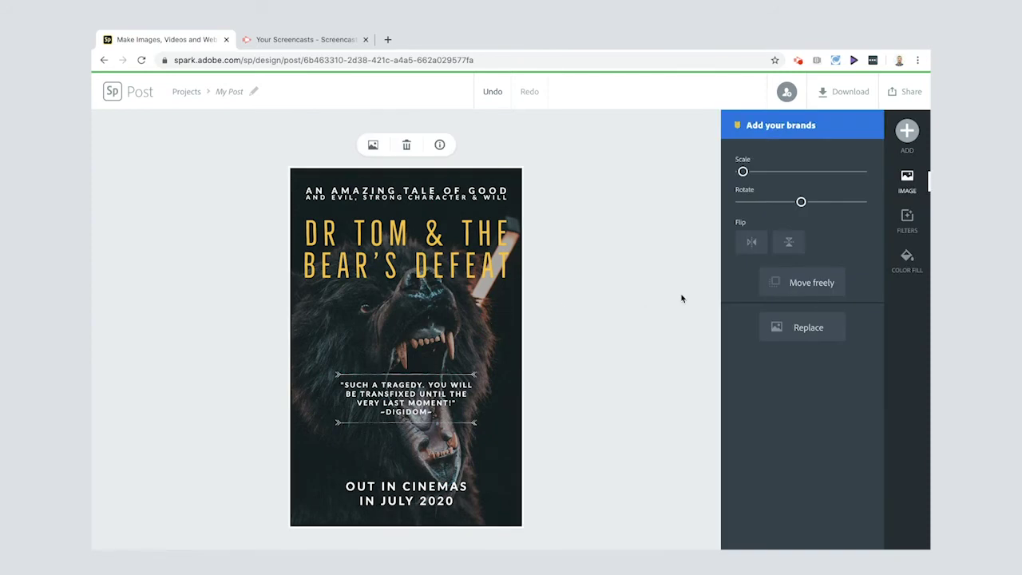
{"action": "left_click", "coordinate": [907, 219]}
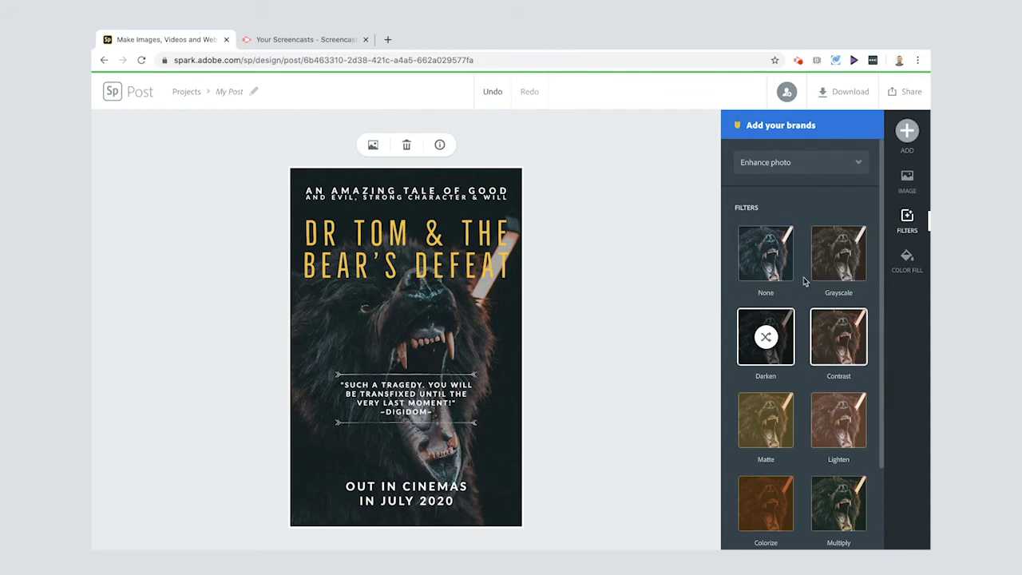
{"action": "left_click", "coordinate": [761, 267]}
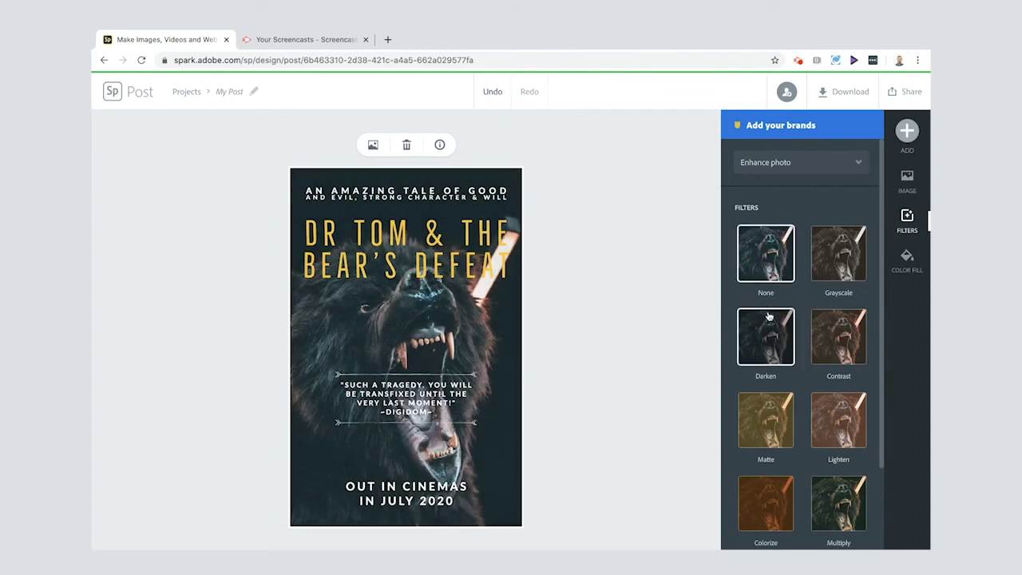
{"action": "left_click", "coordinate": [770, 339]}
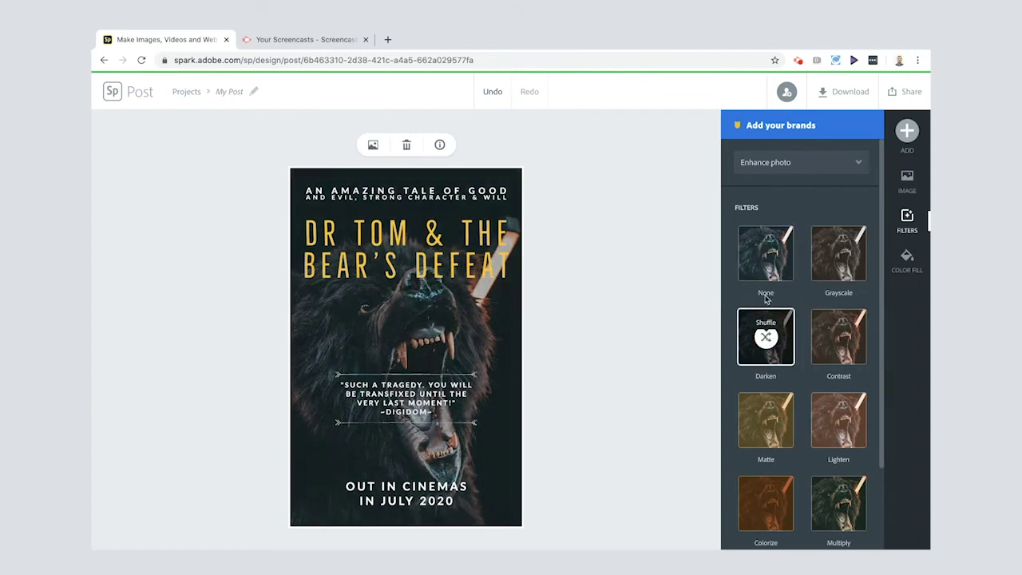
{"action": "left_click", "coordinate": [770, 262]}
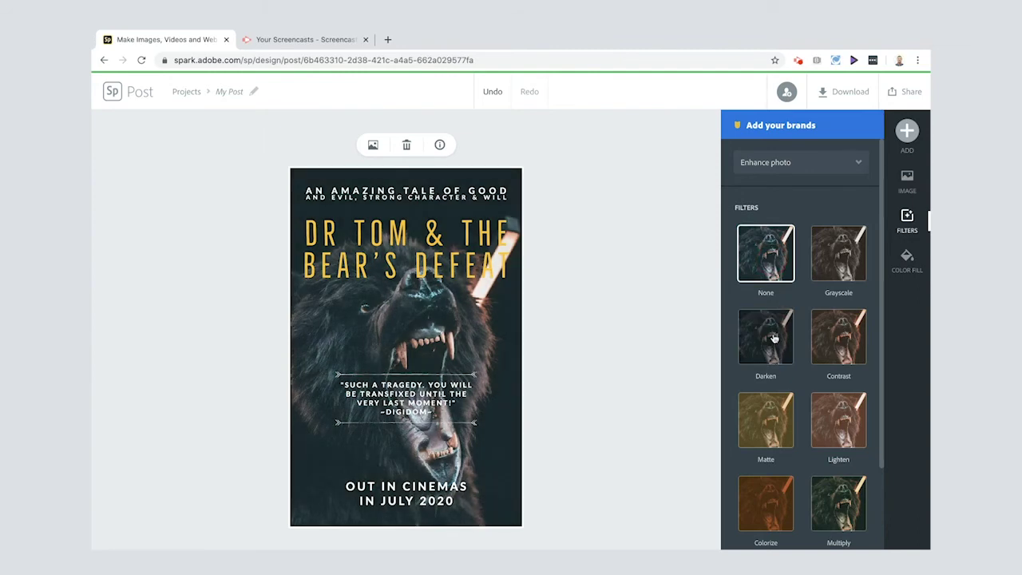
{"action": "left_click", "coordinate": [771, 494]}
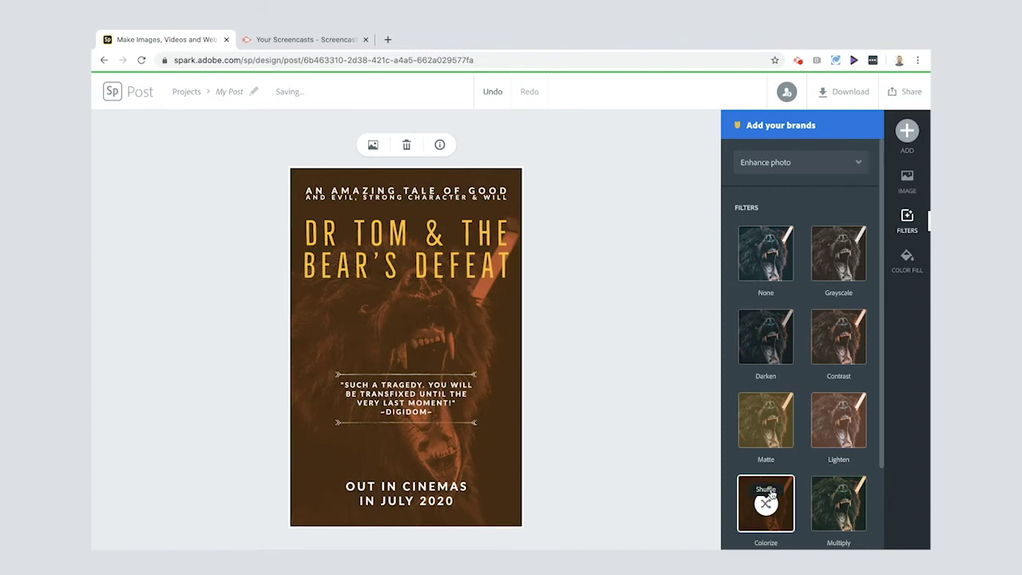
{"action": "left_click", "coordinate": [766, 503]}
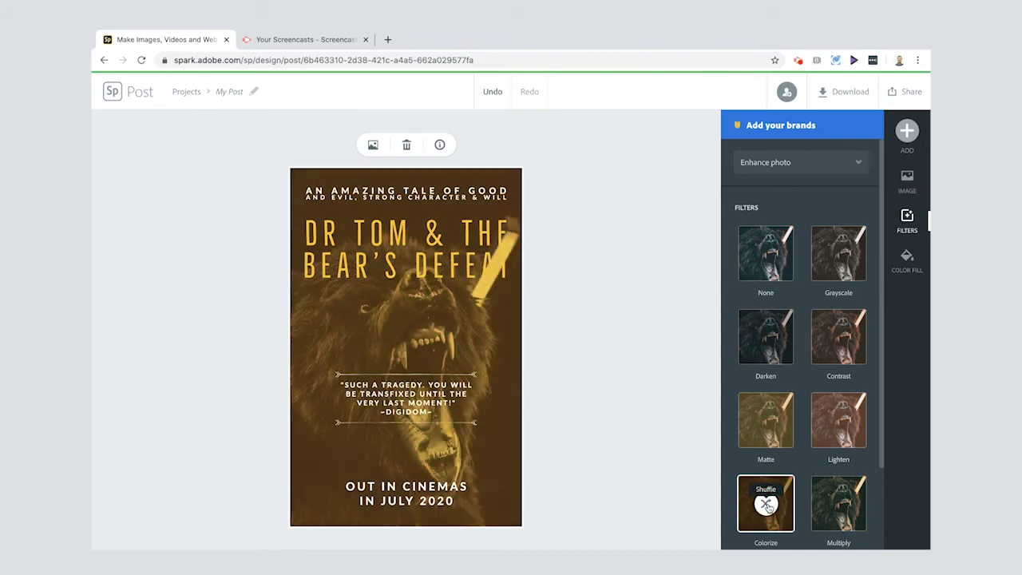
{"action": "left_click", "coordinate": [766, 503]}
Try Grayscale and Multiply, nudge the photo right, and settle on the Darken filter
{"action": "left_click", "coordinate": [835, 273]}
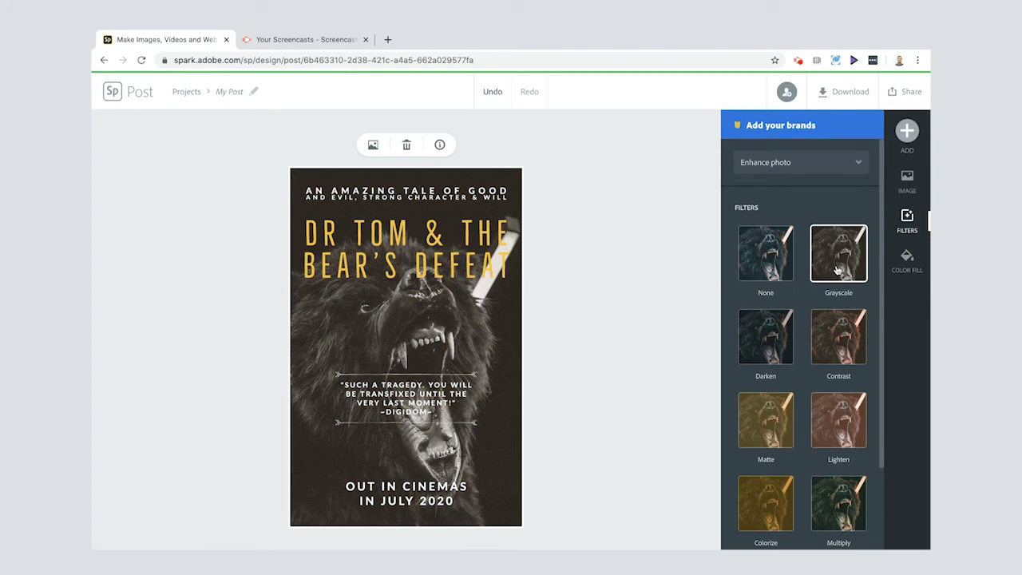
{"action": "left_click", "coordinate": [836, 504]}
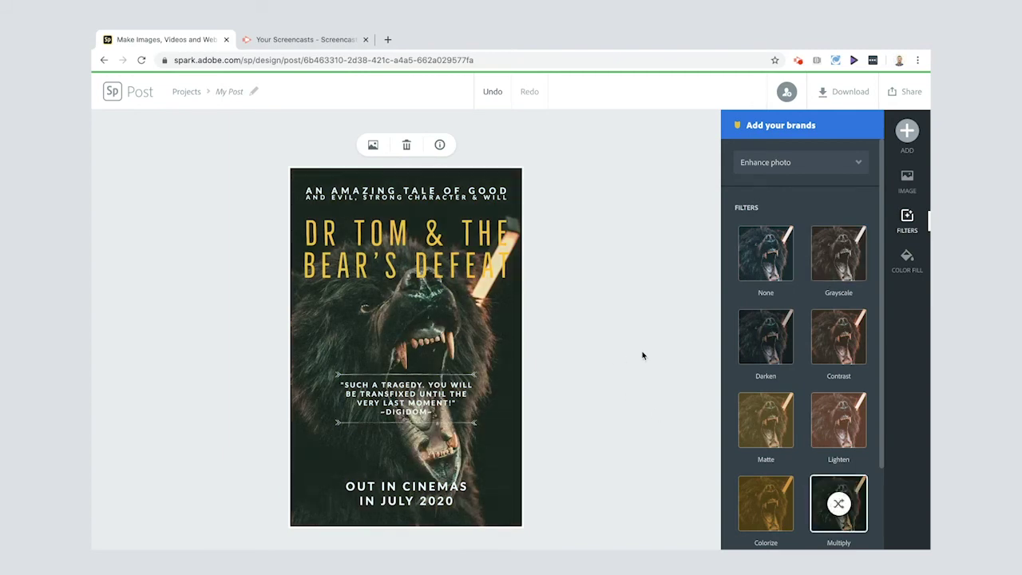
{"action": "left_click", "coordinate": [774, 345]}
{"action": "left_click", "coordinate": [846, 247]}
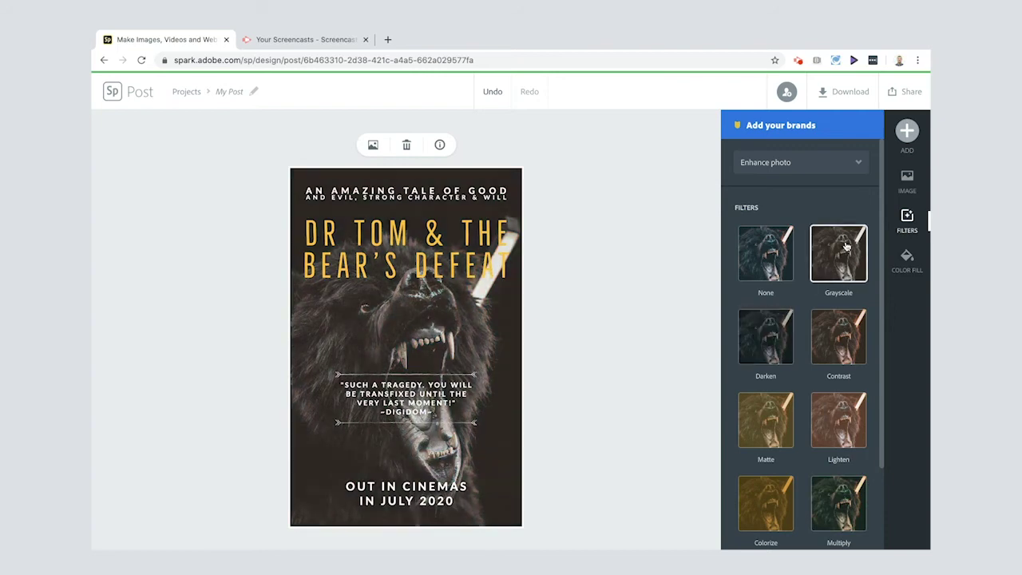
{"action": "left_click_drag", "start_coordinate": [439, 333], "coordinate": [450, 329]}
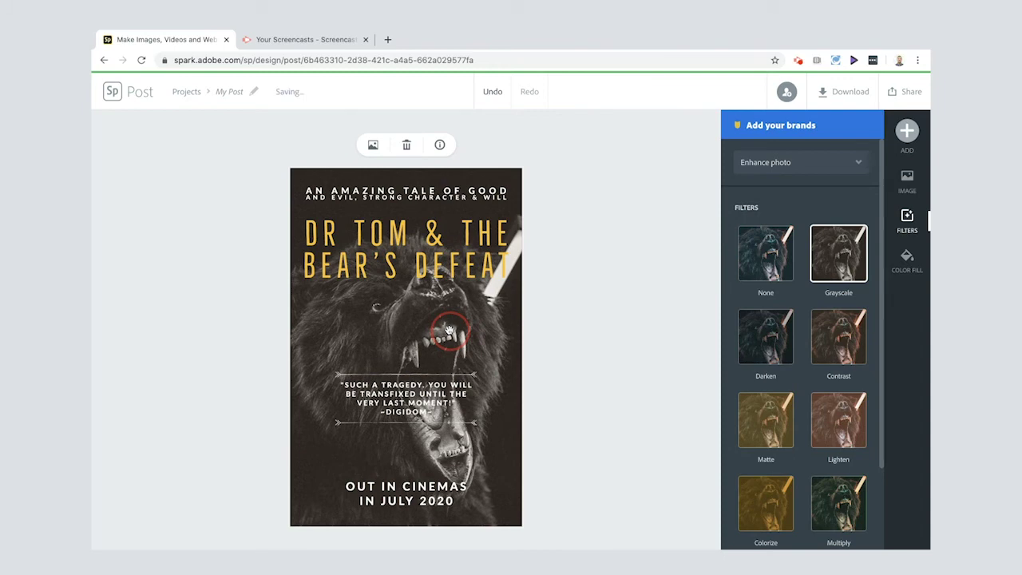
{"action": "left_click", "coordinate": [762, 338]}
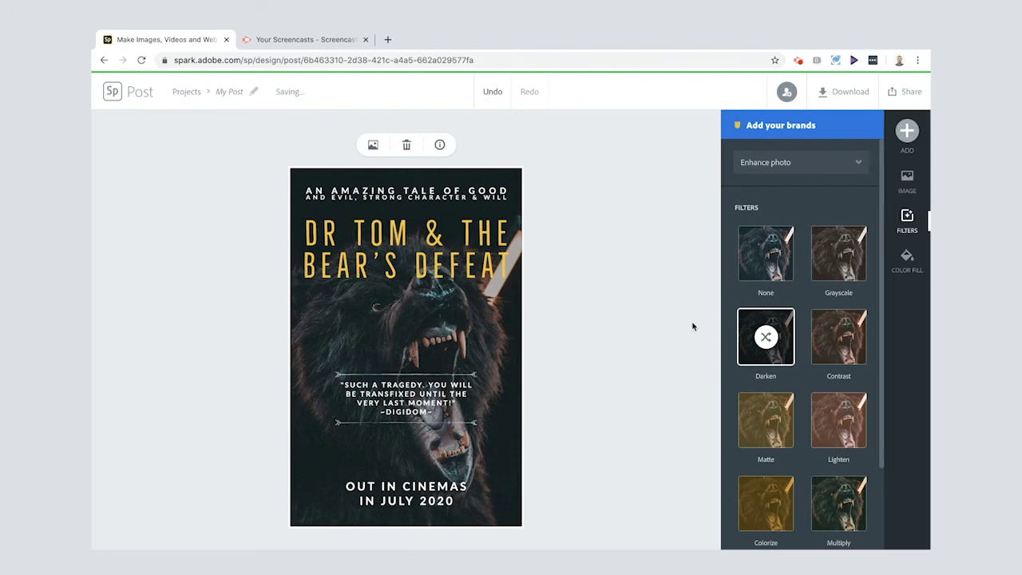
Download the poster as a PNG
{"action": "left_click", "coordinate": [648, 314]}
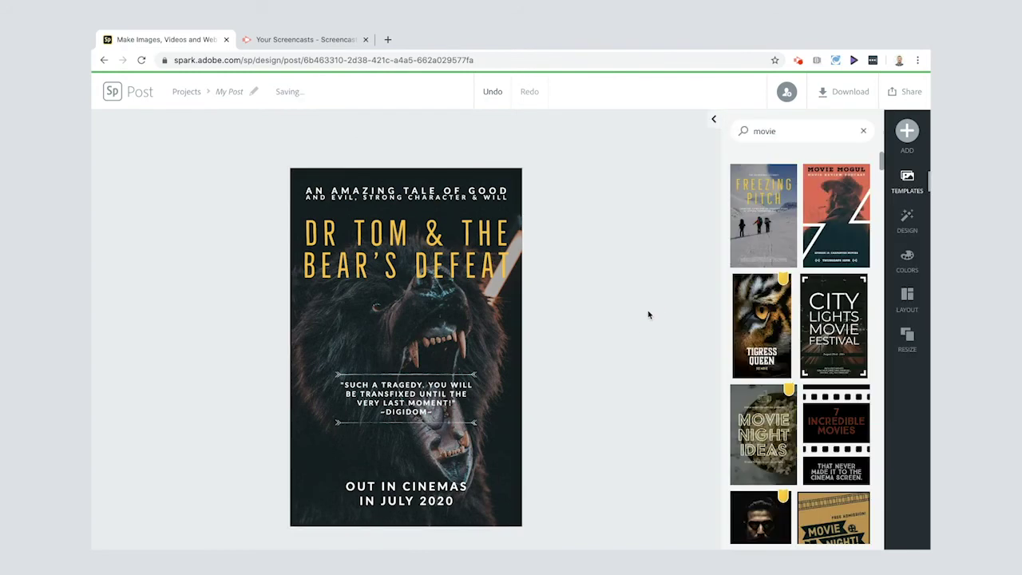
{"action": "left_click", "coordinate": [832, 92]}
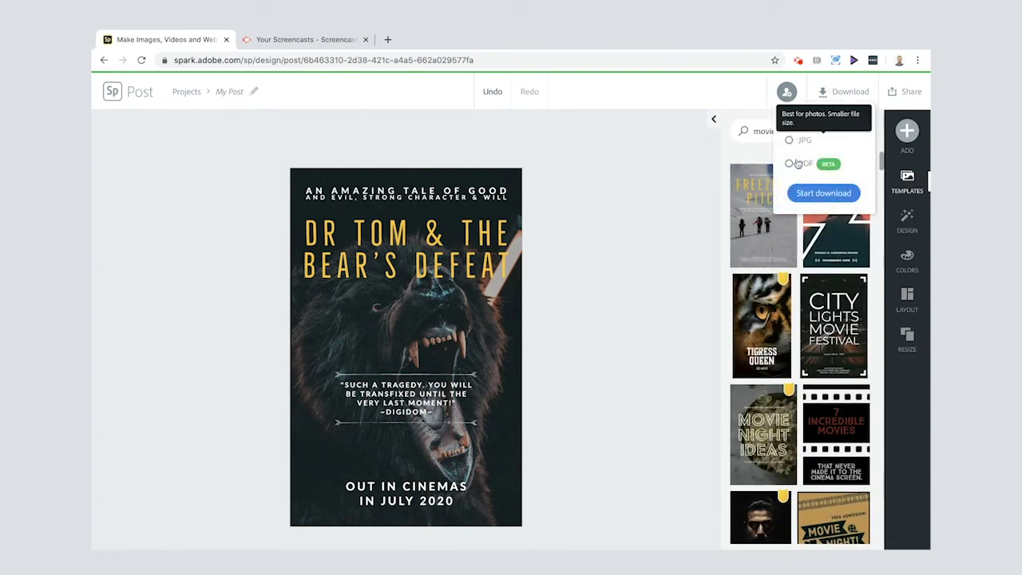
{"action": "left_click", "coordinate": [803, 201]}
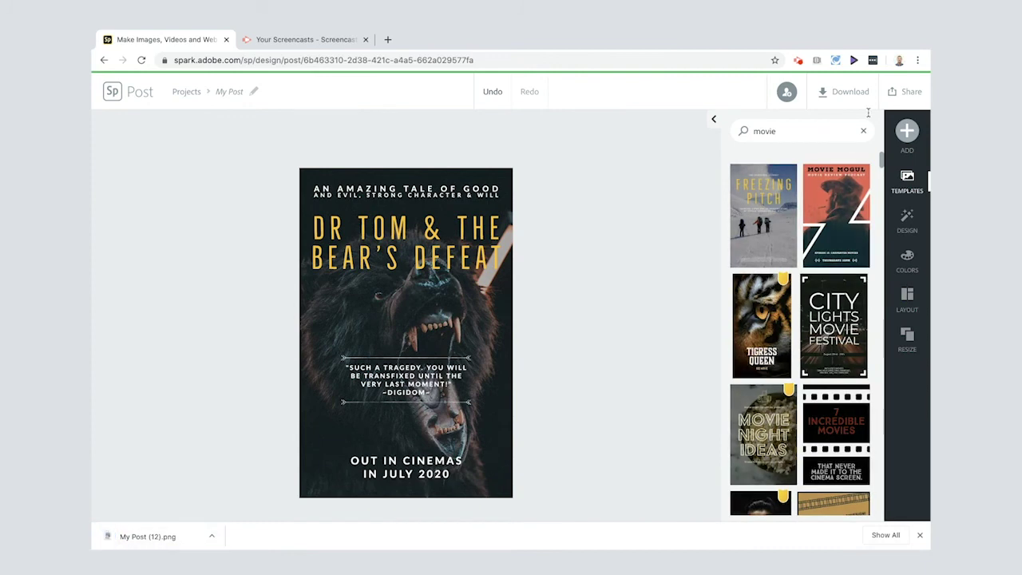
Publish the poster, create a shareable link and copy it
{"action": "left_click", "coordinate": [900, 93]}
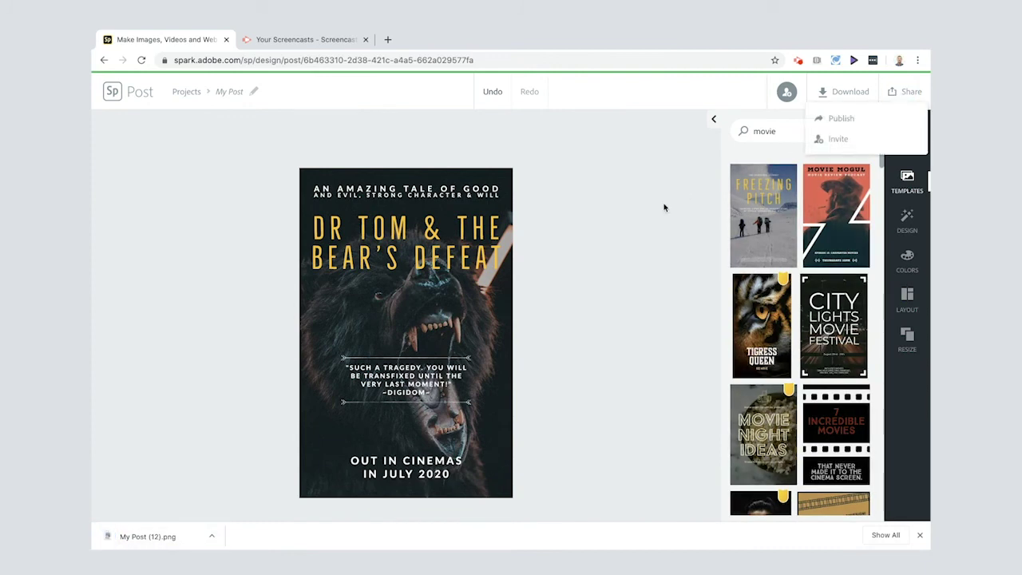
{"action": "left_click", "coordinate": [834, 118]}
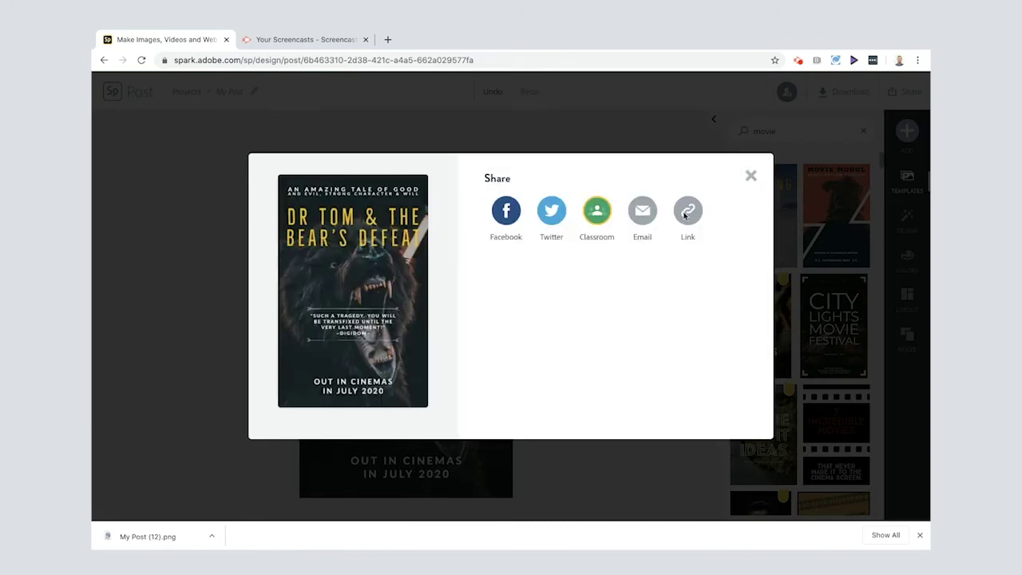
{"action": "left_click", "coordinate": [684, 214]}
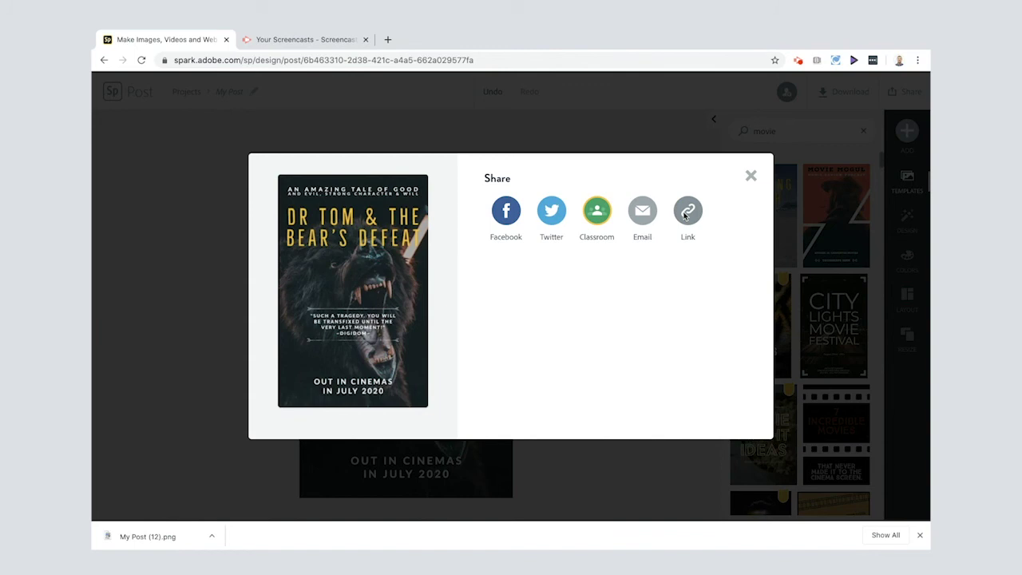
{"action": "left_click", "coordinate": [684, 214]}
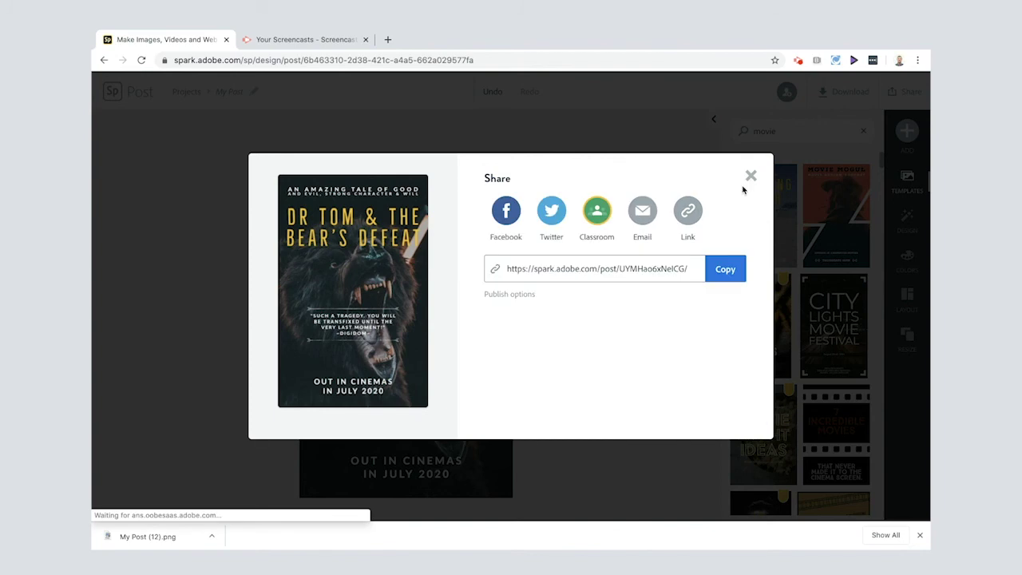
{"action": "left_click", "coordinate": [726, 270]}
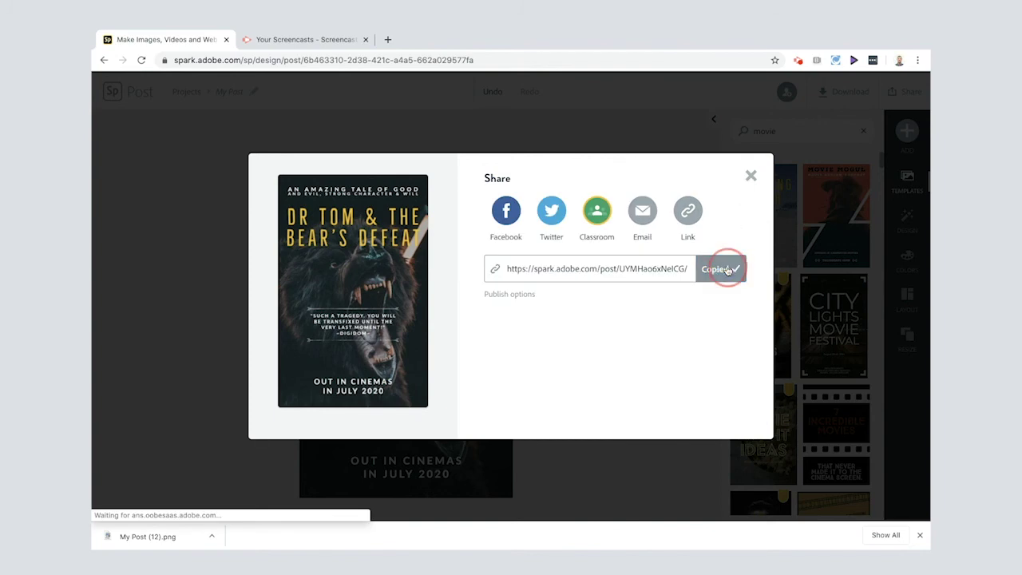